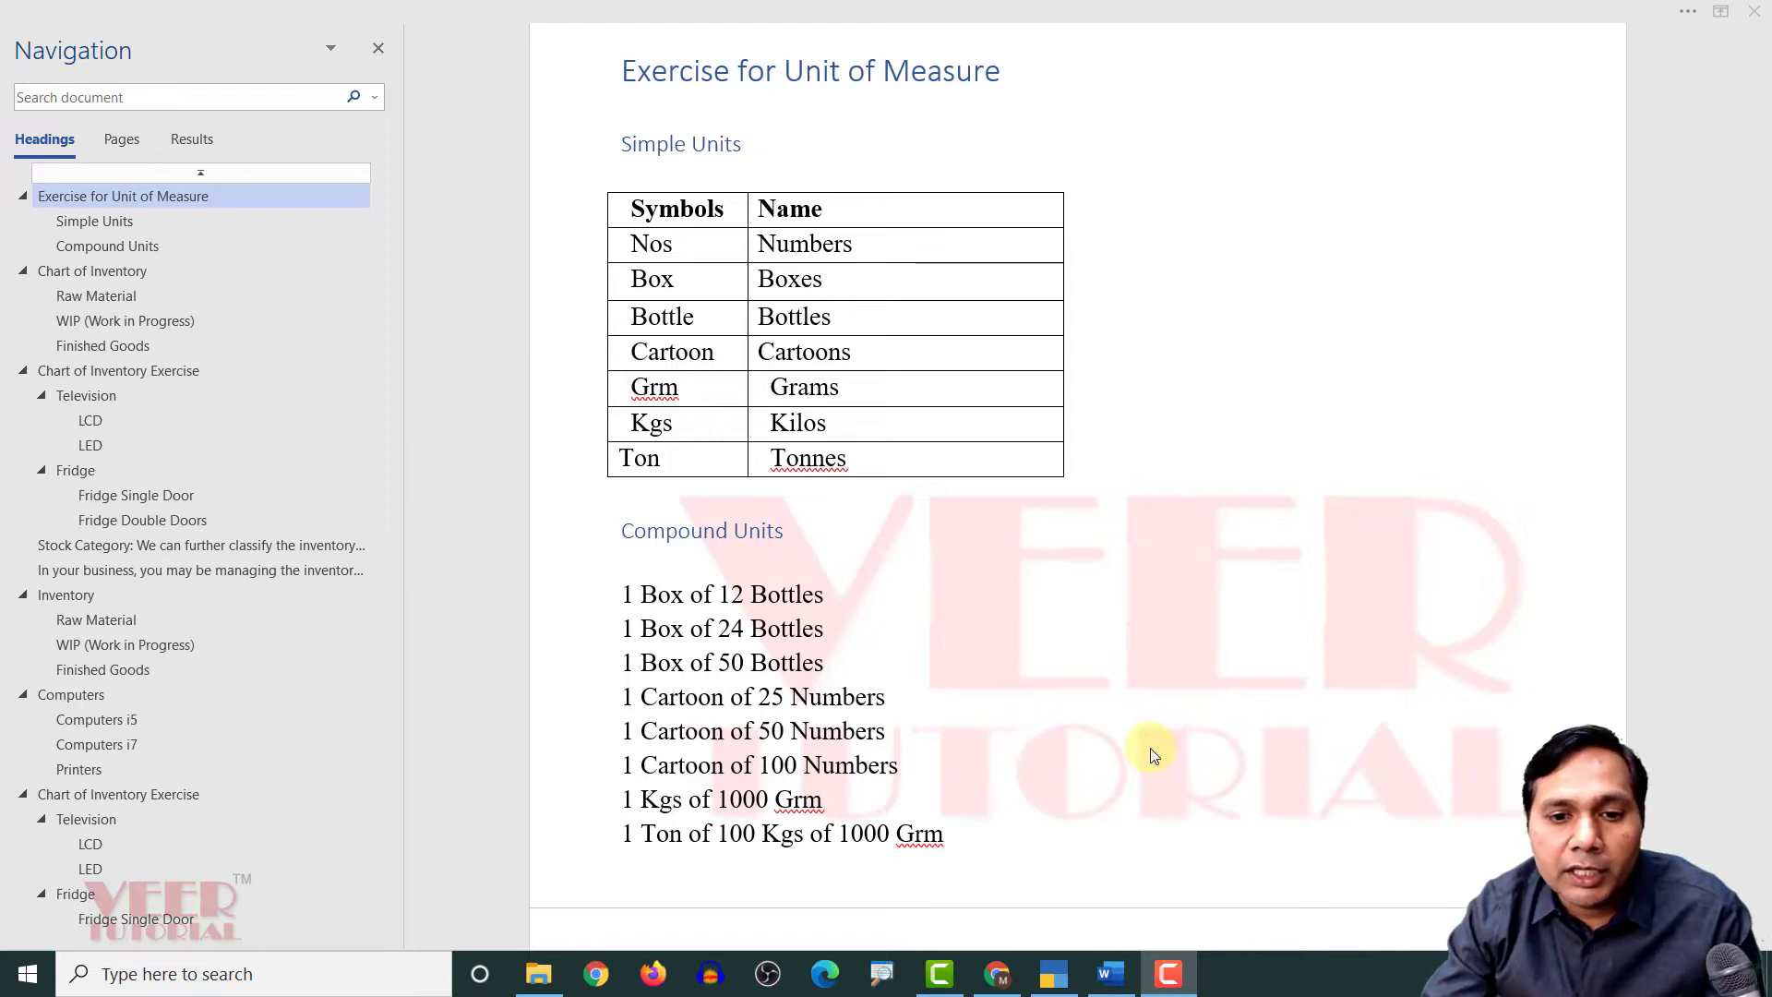
Switch to TallyPrime and open the creation form for a new unit of measure in New Age Computers
left_click(1054, 974)
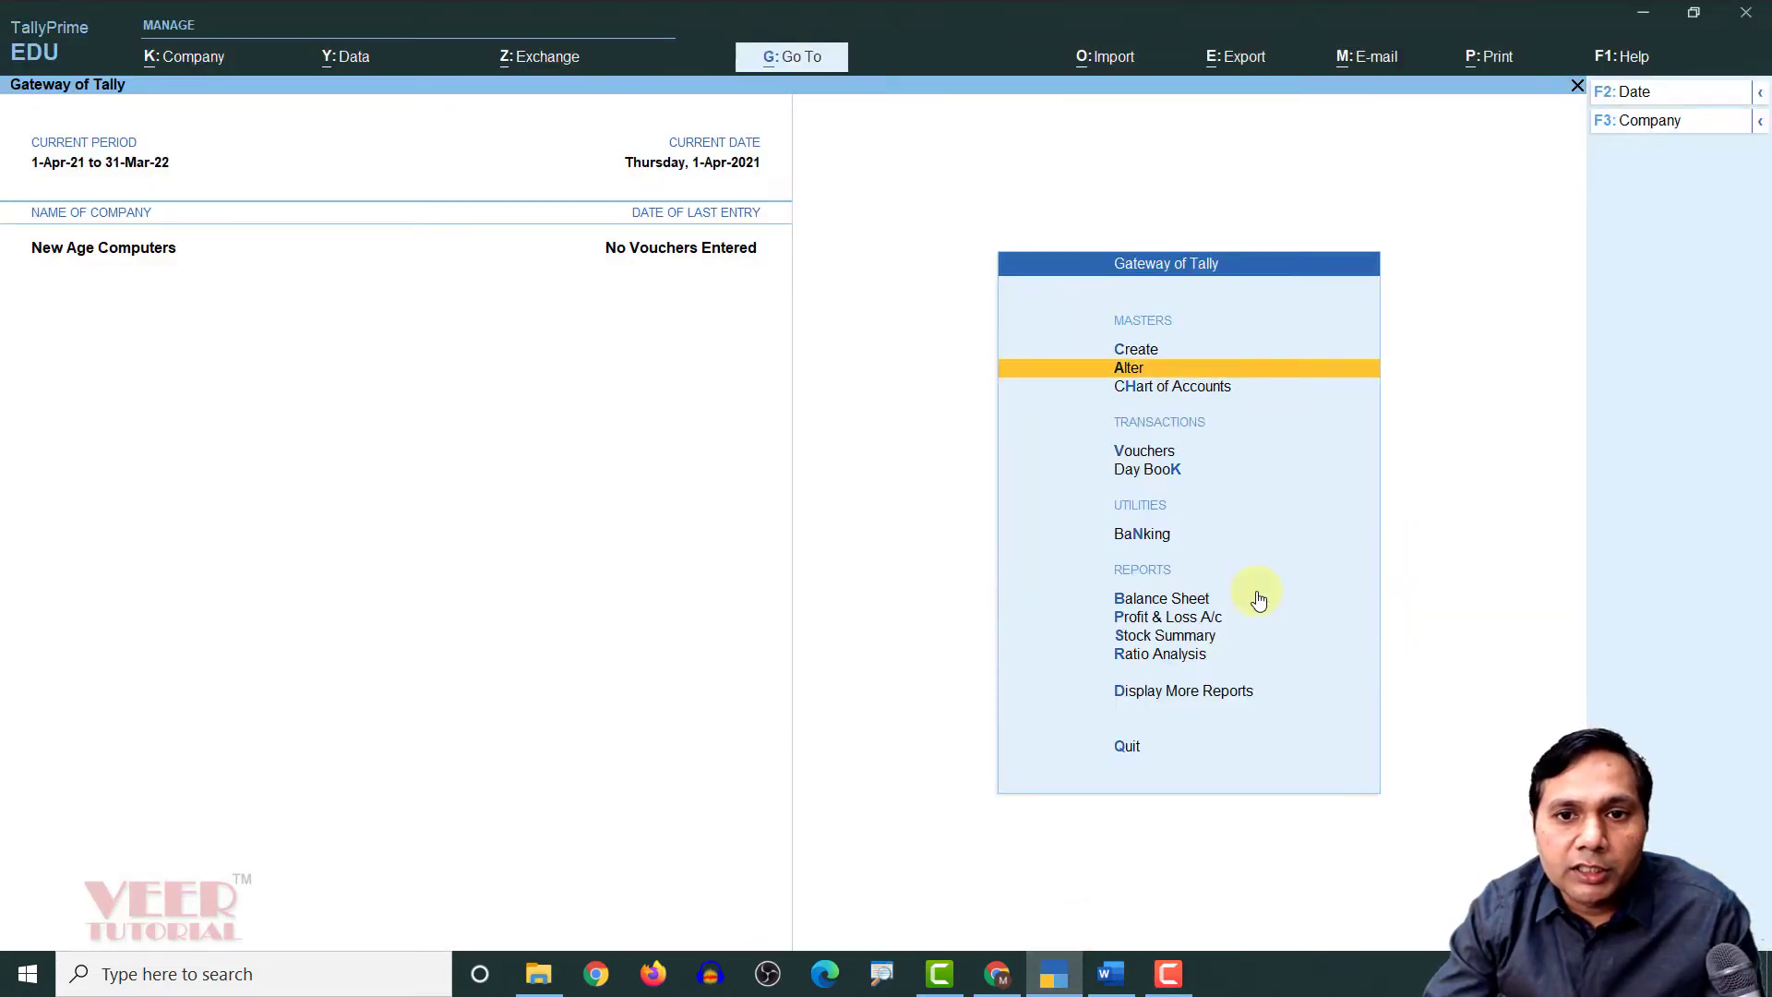
key("Up")
key("Return")
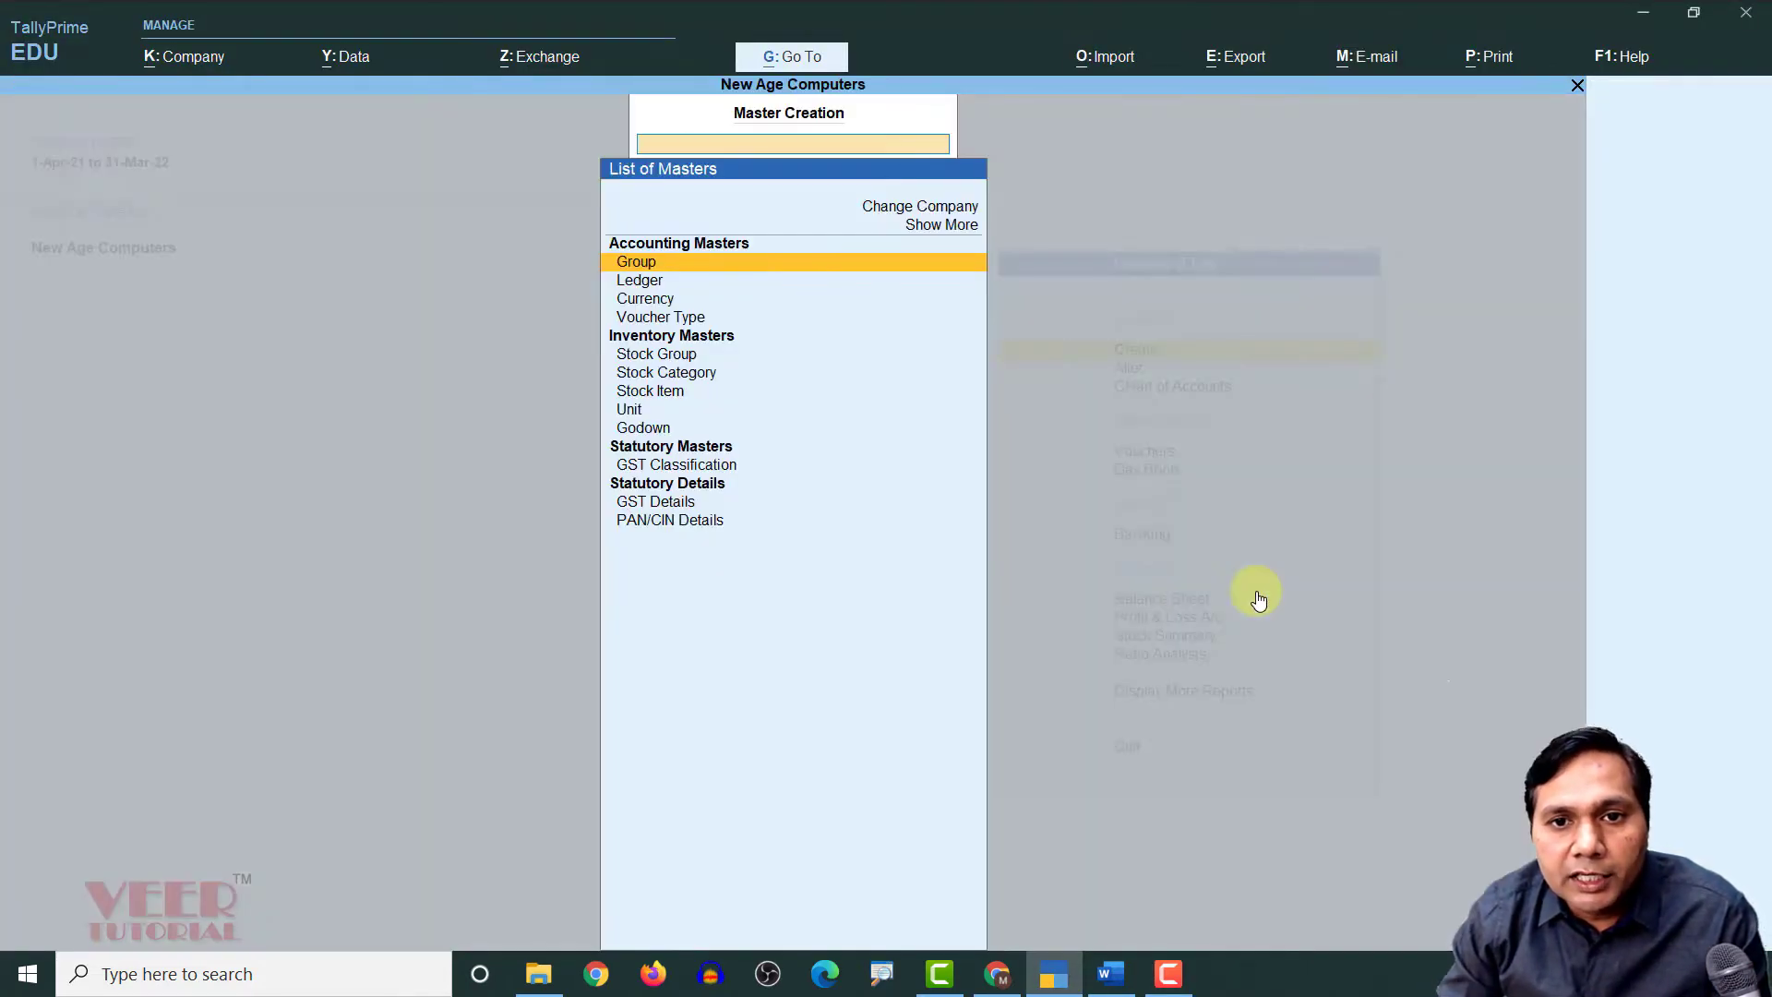
key("Down")
key("Down")
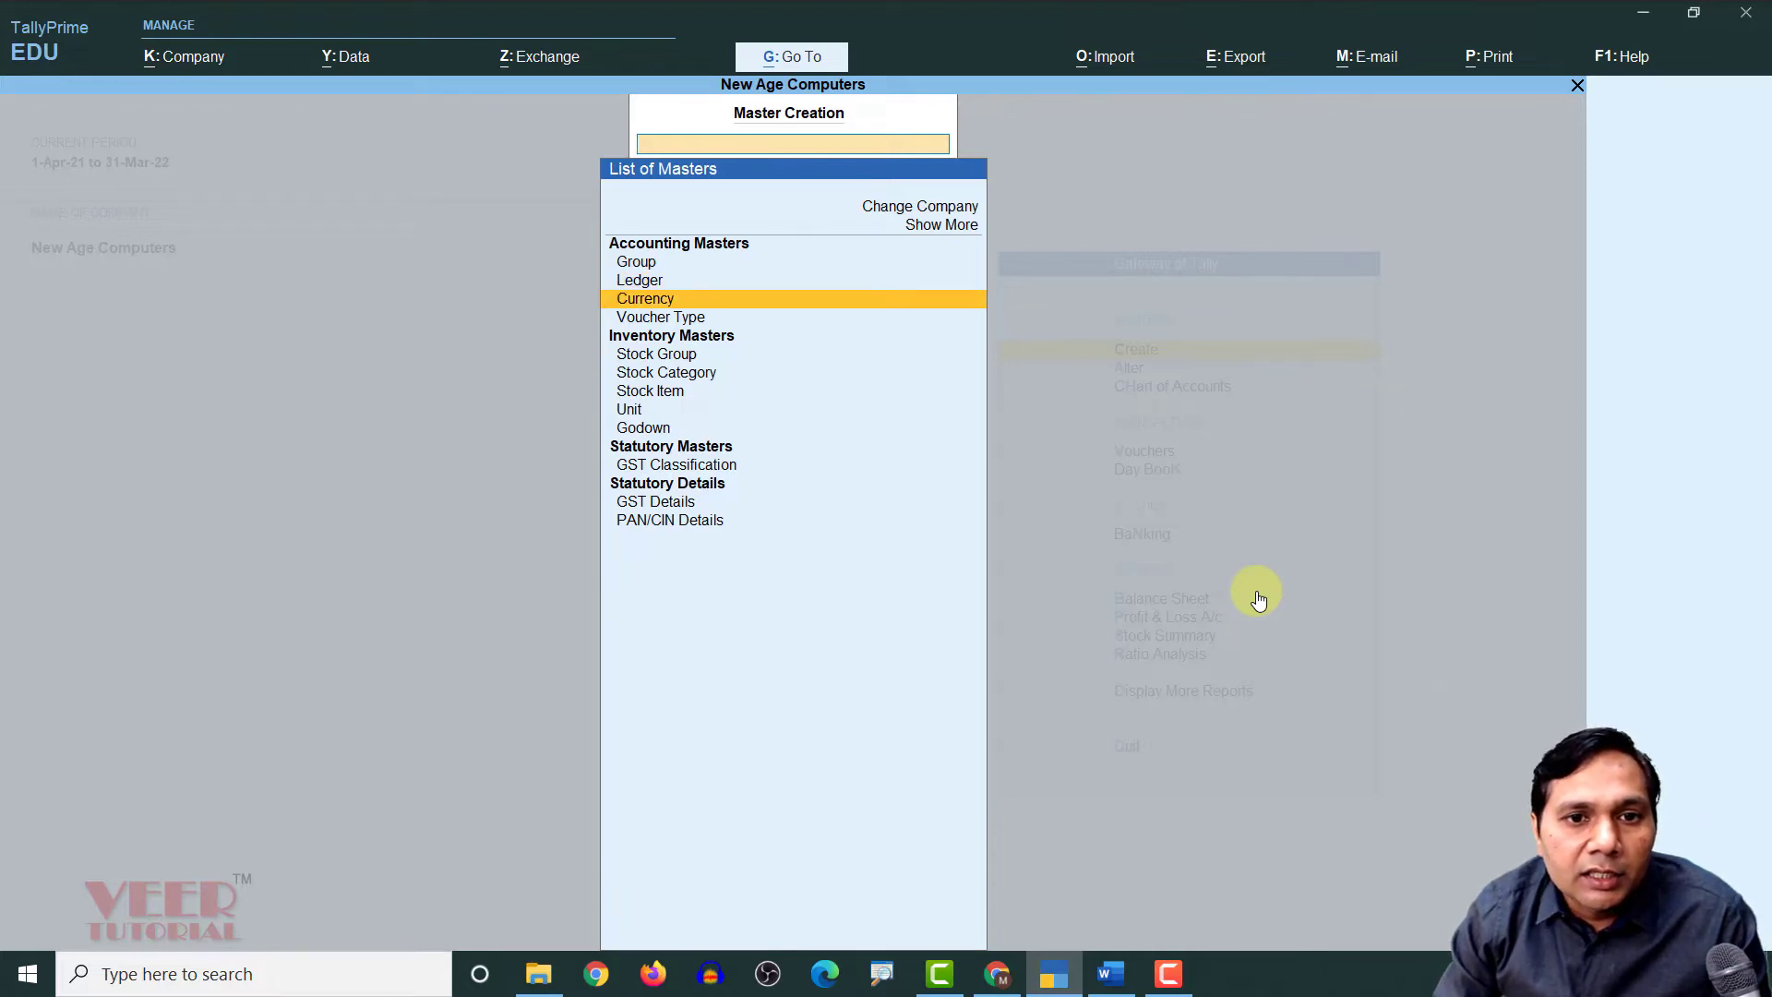
key("Down")
key("Down")
key("Down")
key("Down")
key("Down")
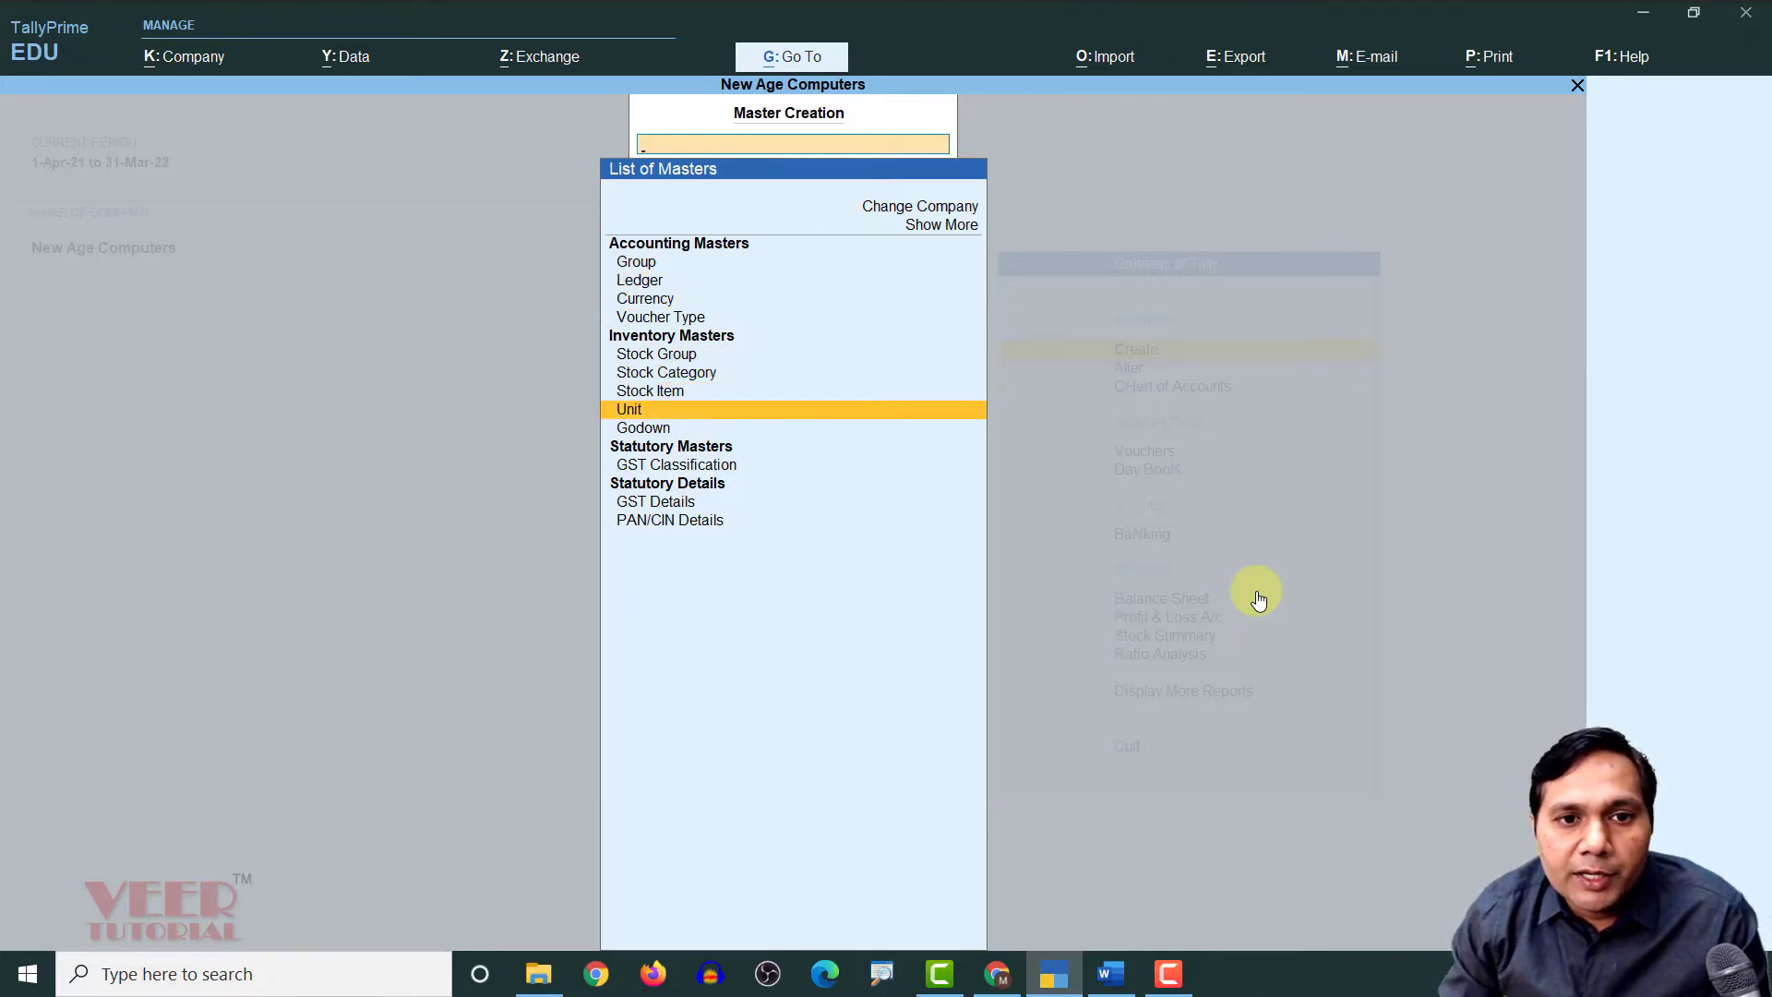
key("Return")
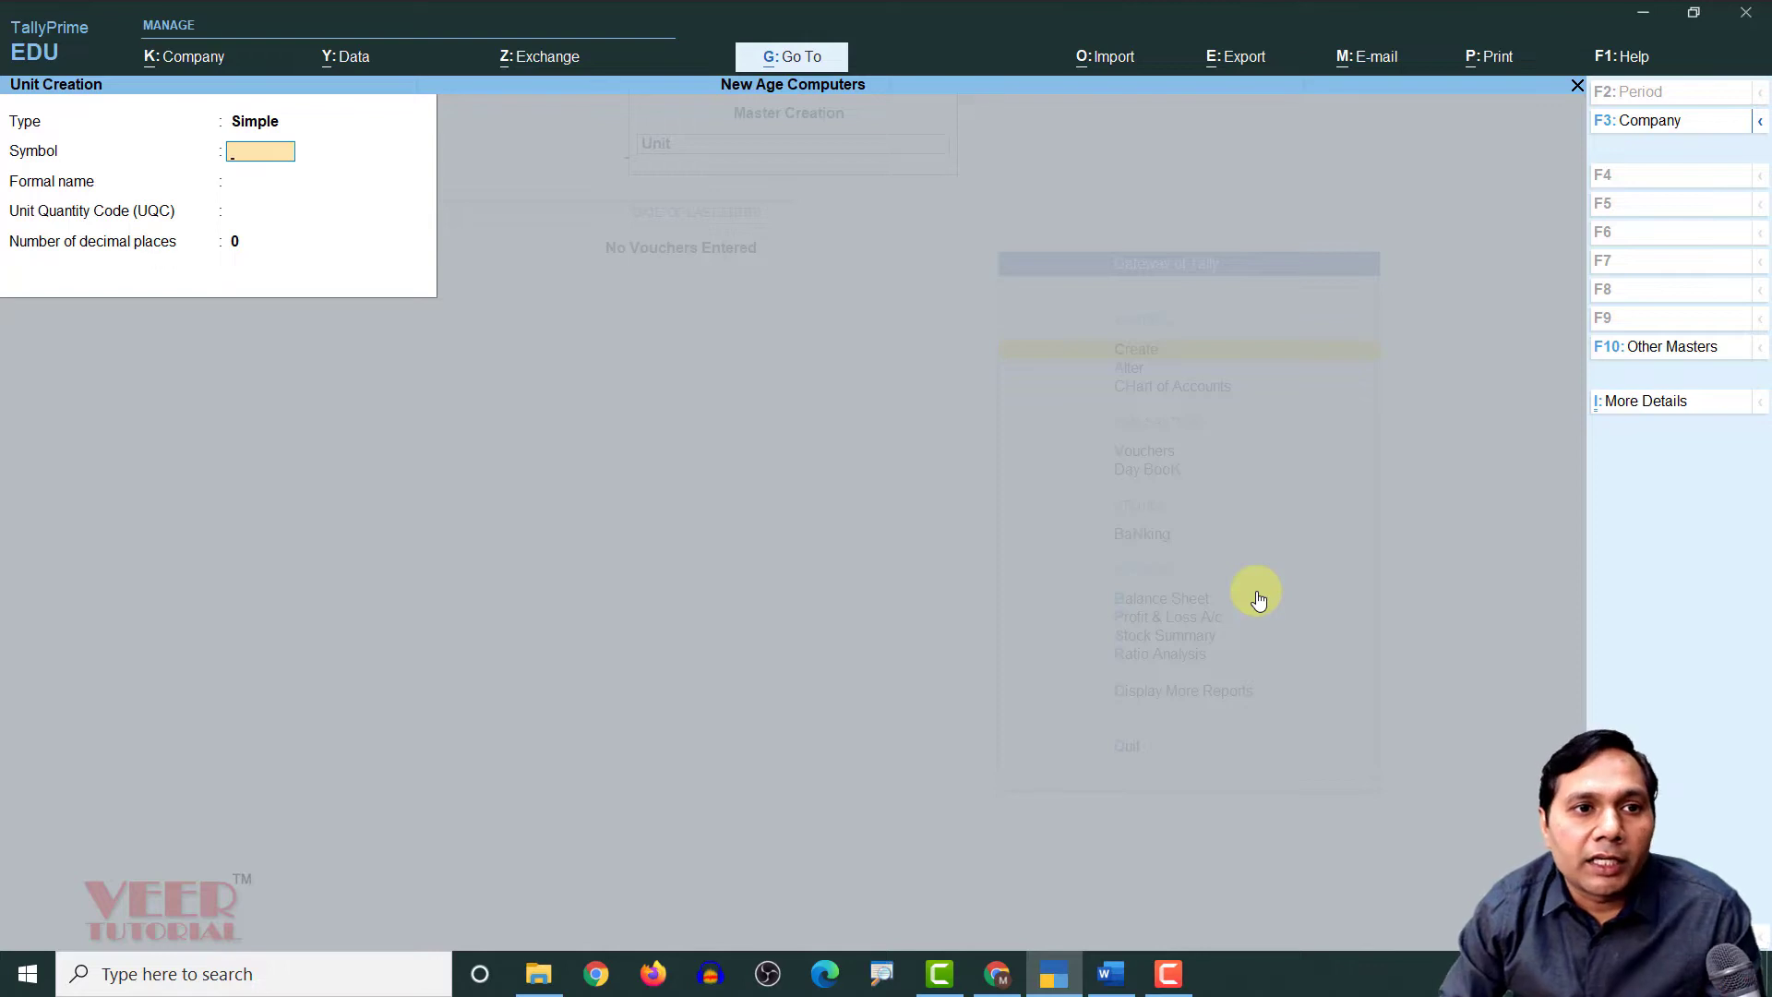
Create the simple unit nos with formal name Numbers, quantity code PCS-PIECES and 0 decimal places
left_click(237, 130)
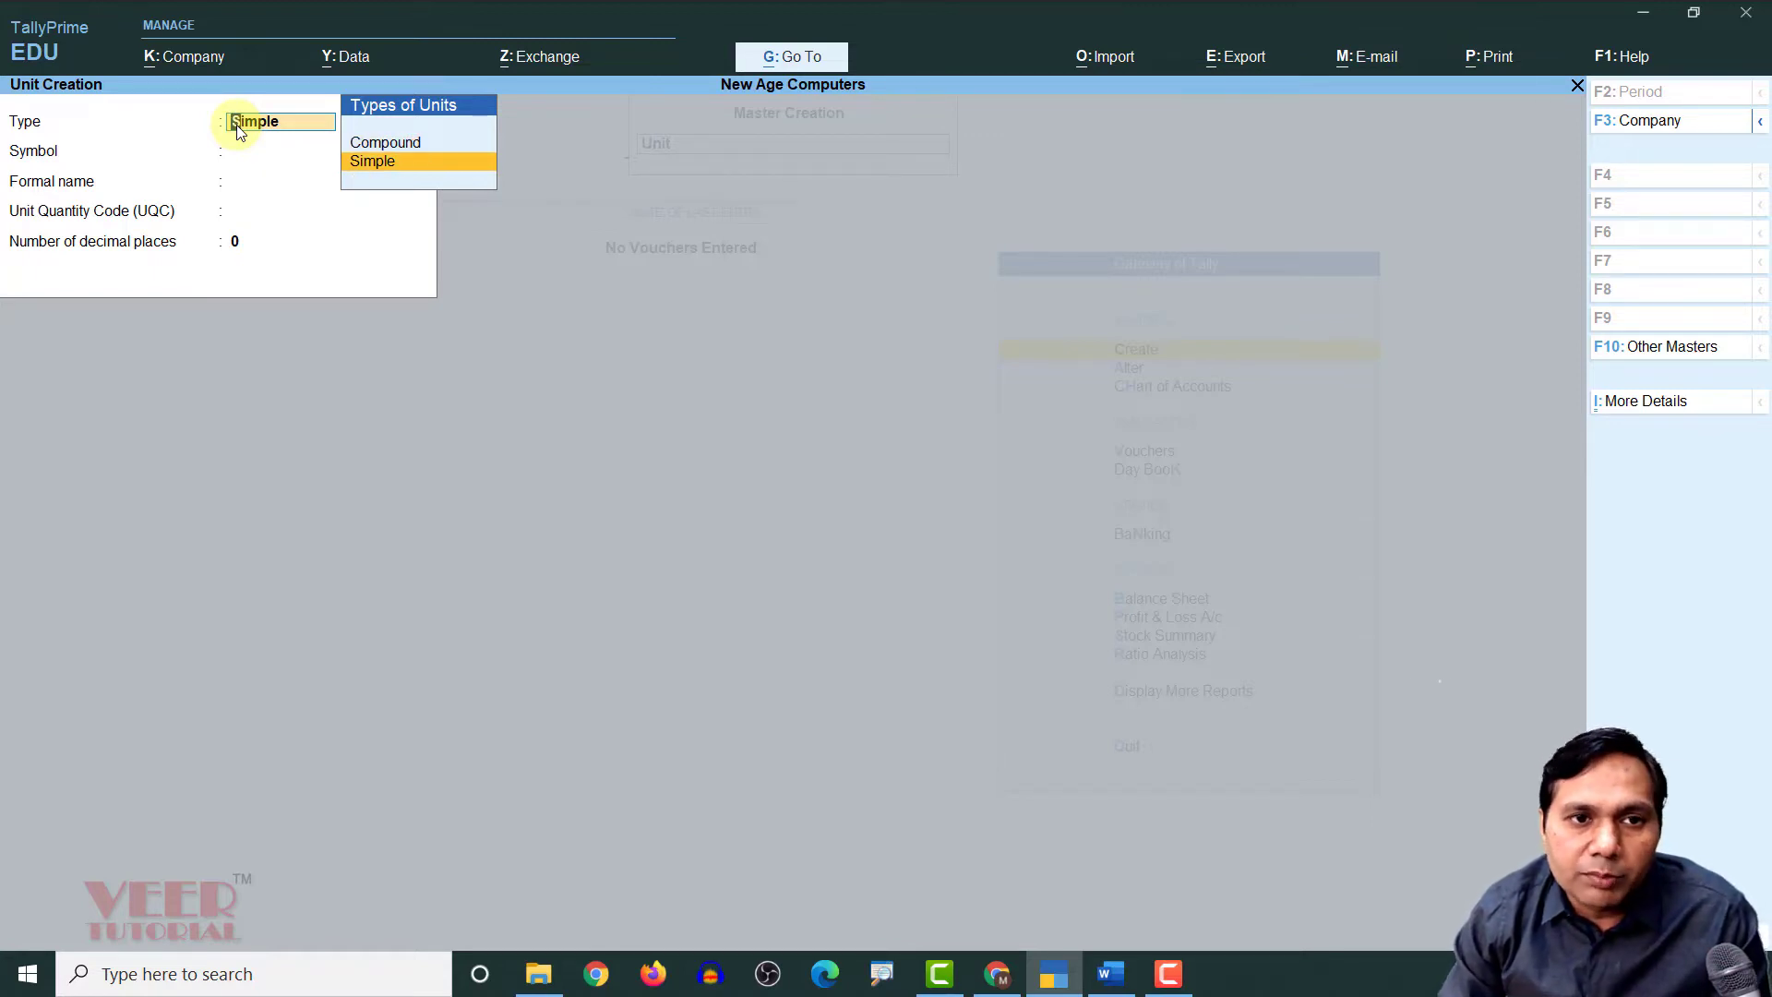
key("Return")
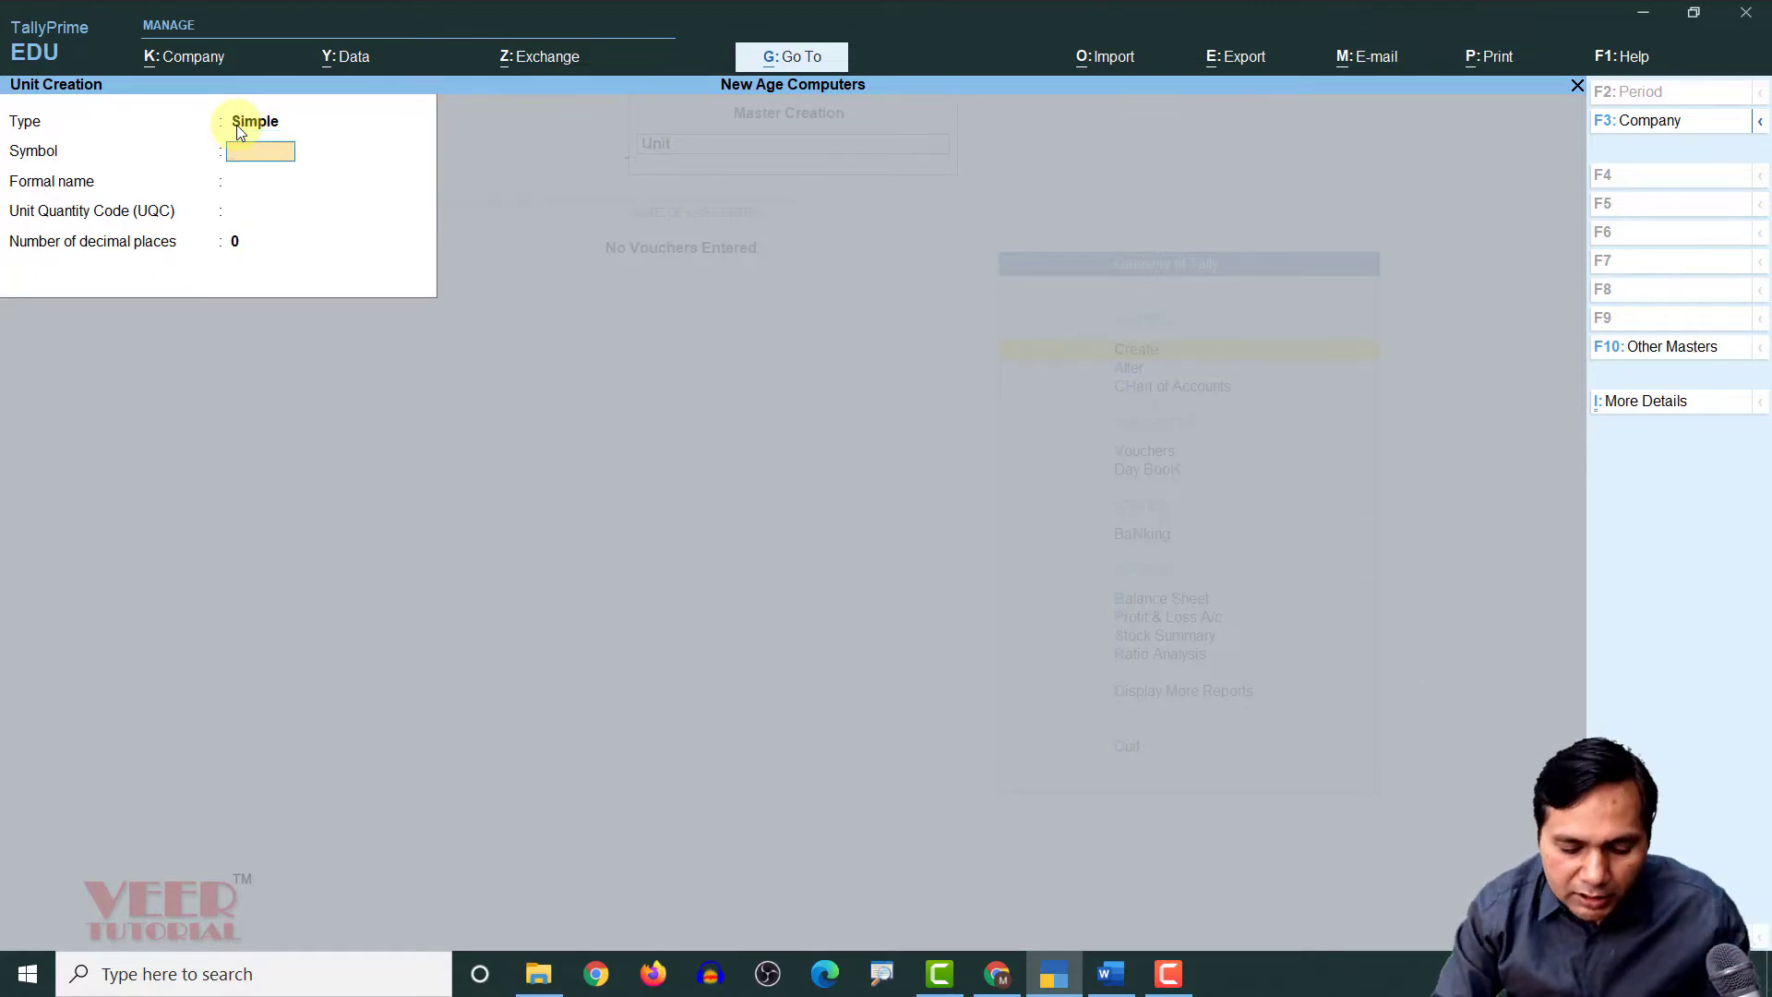
key("Return")
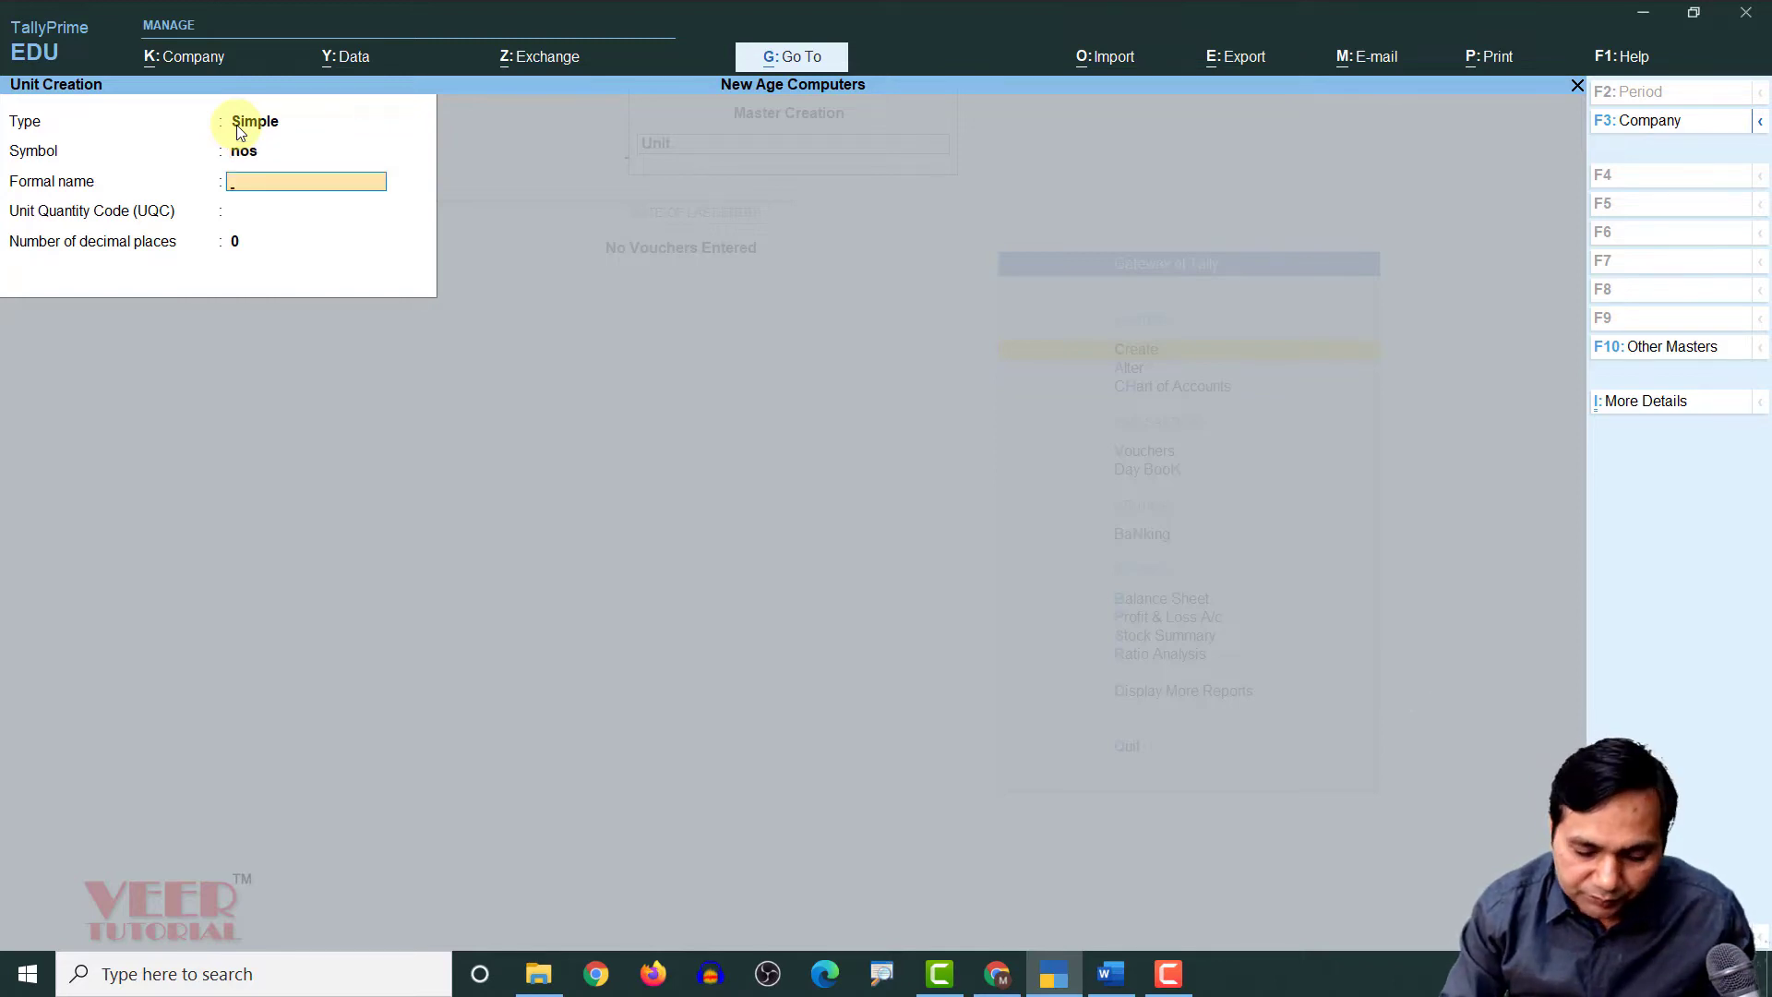
type("Numbers")
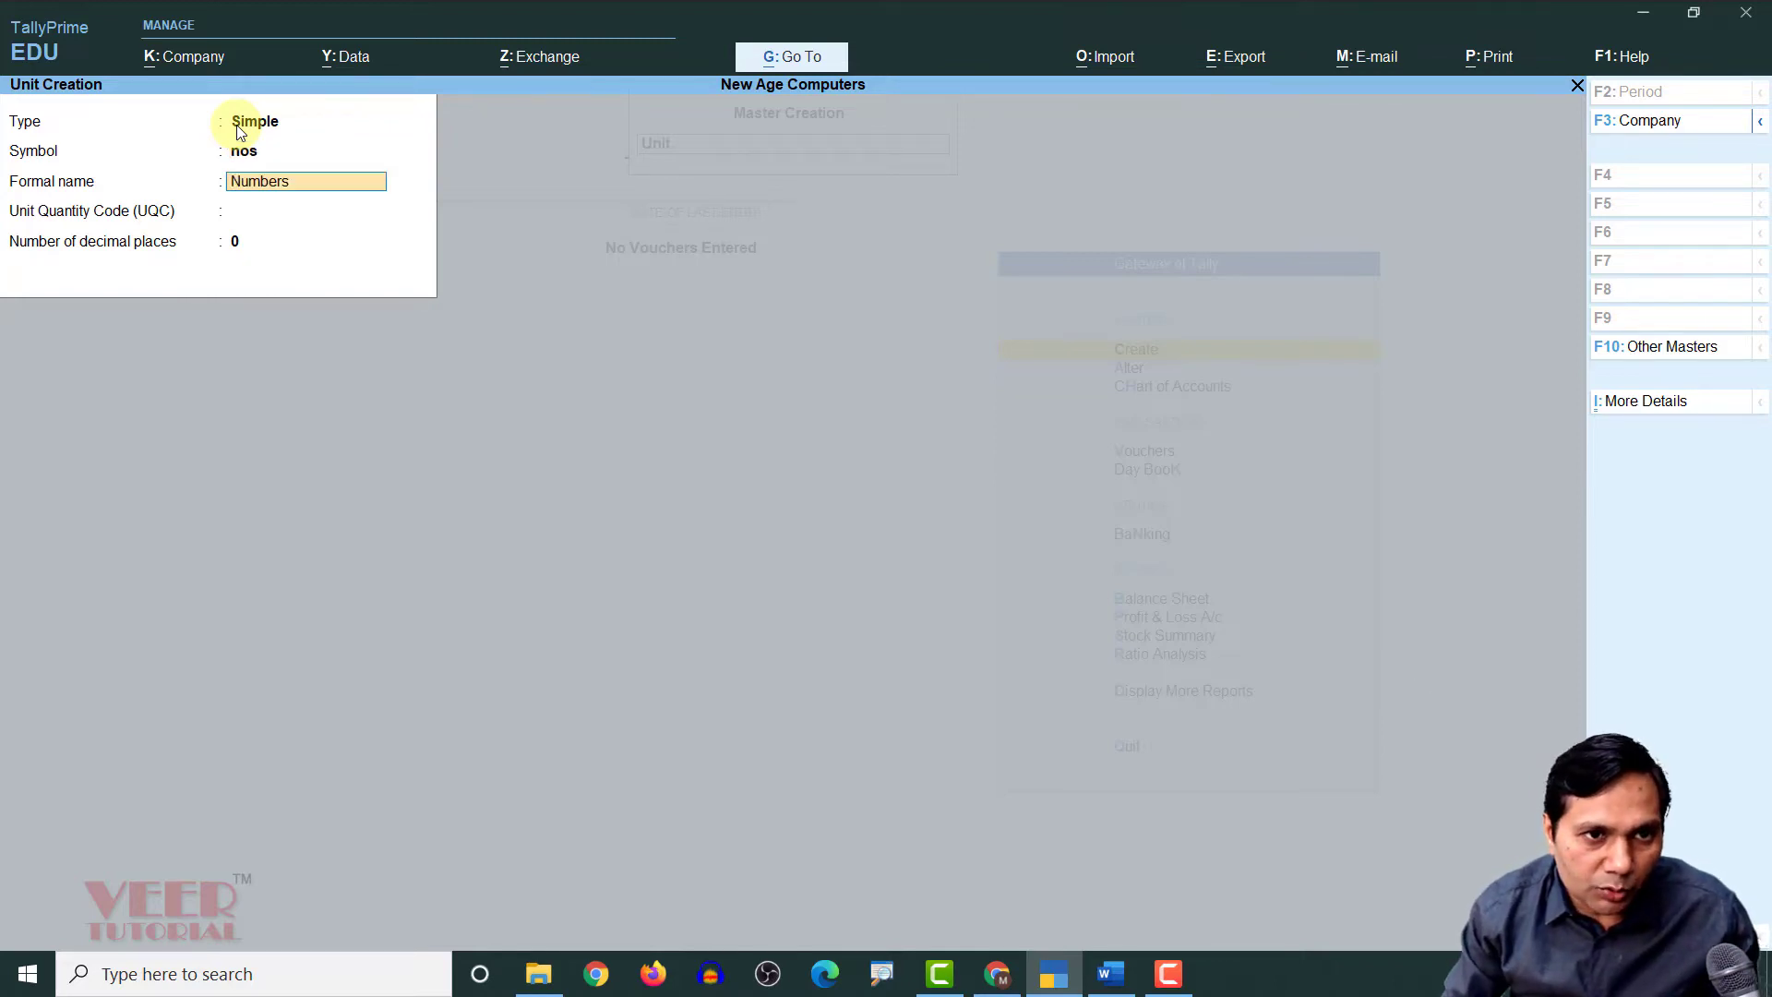
key("Return")
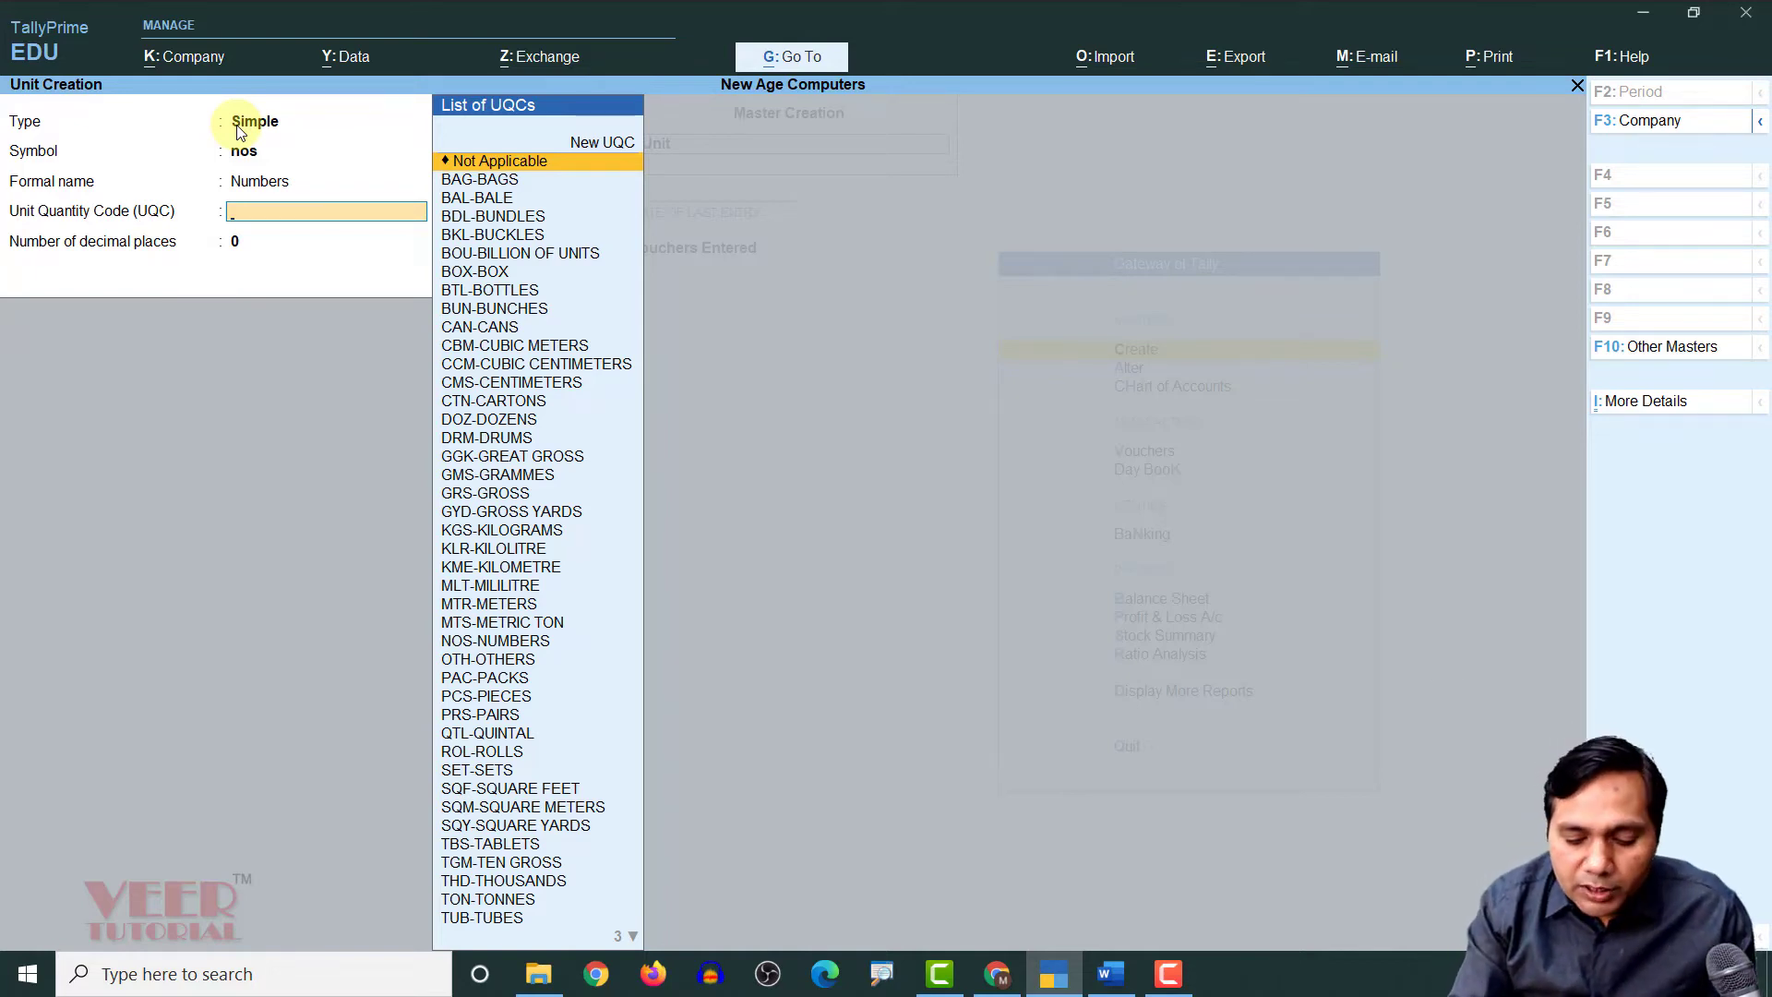
type("pcs")
key("Return")
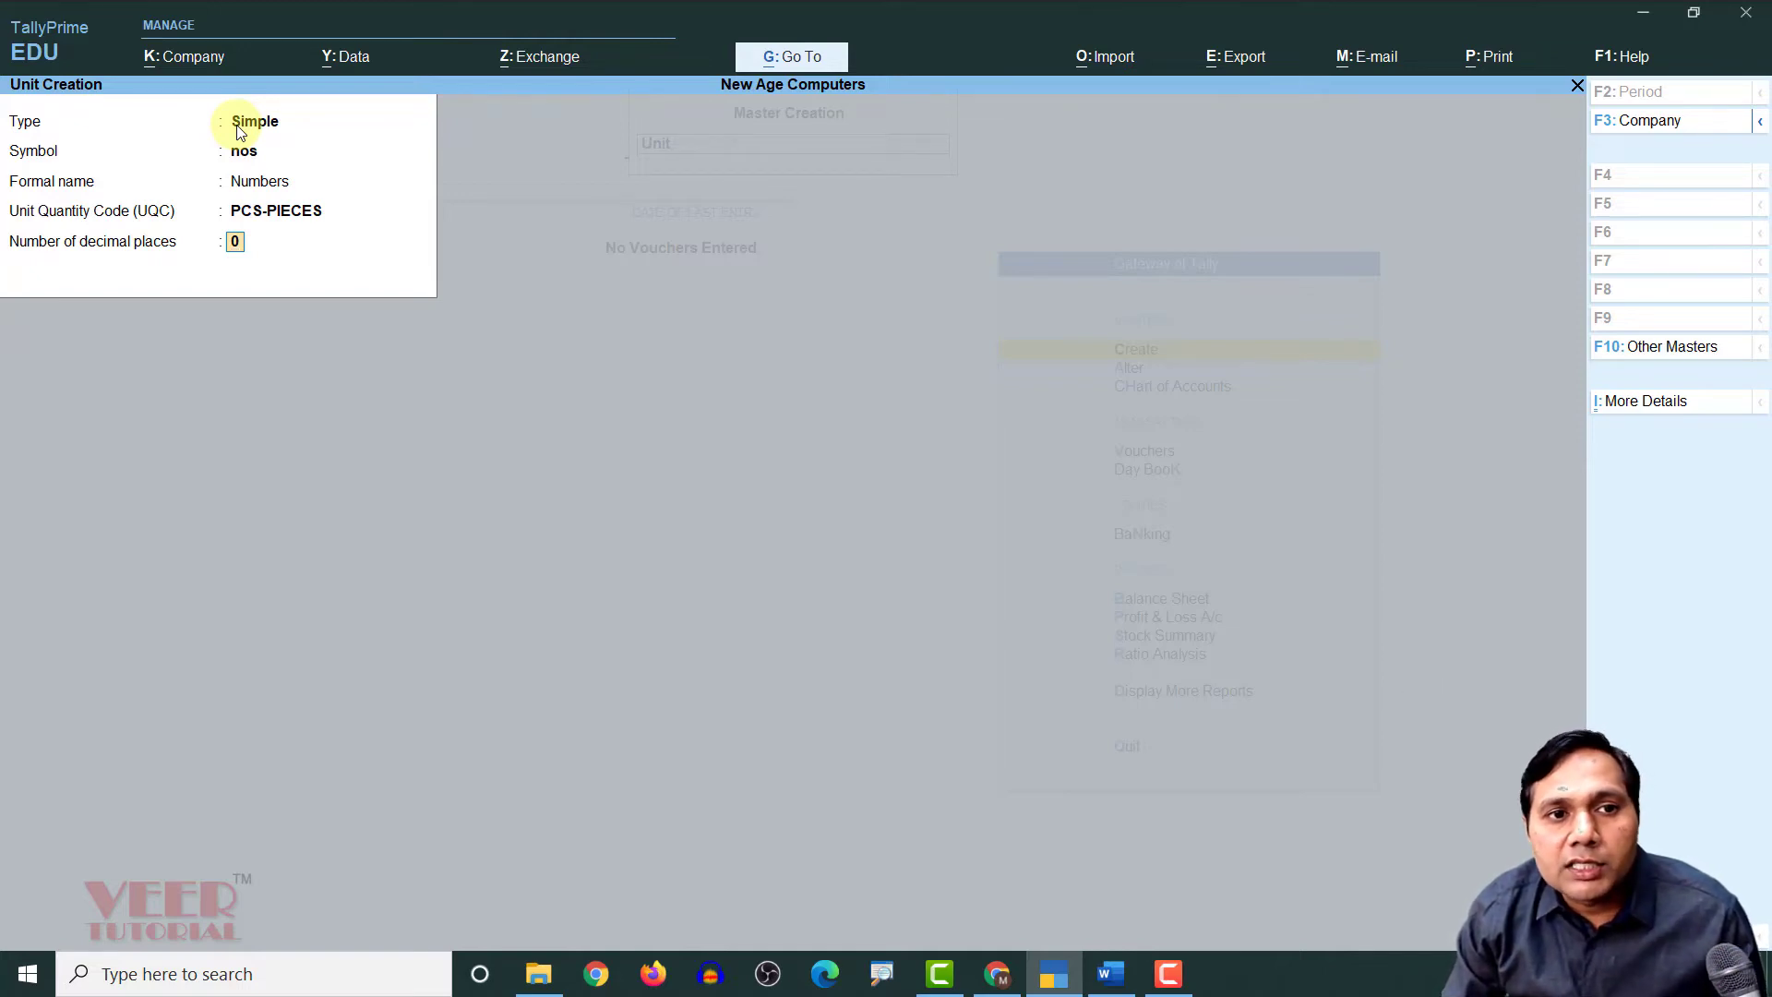
key("Return")
key("Return")
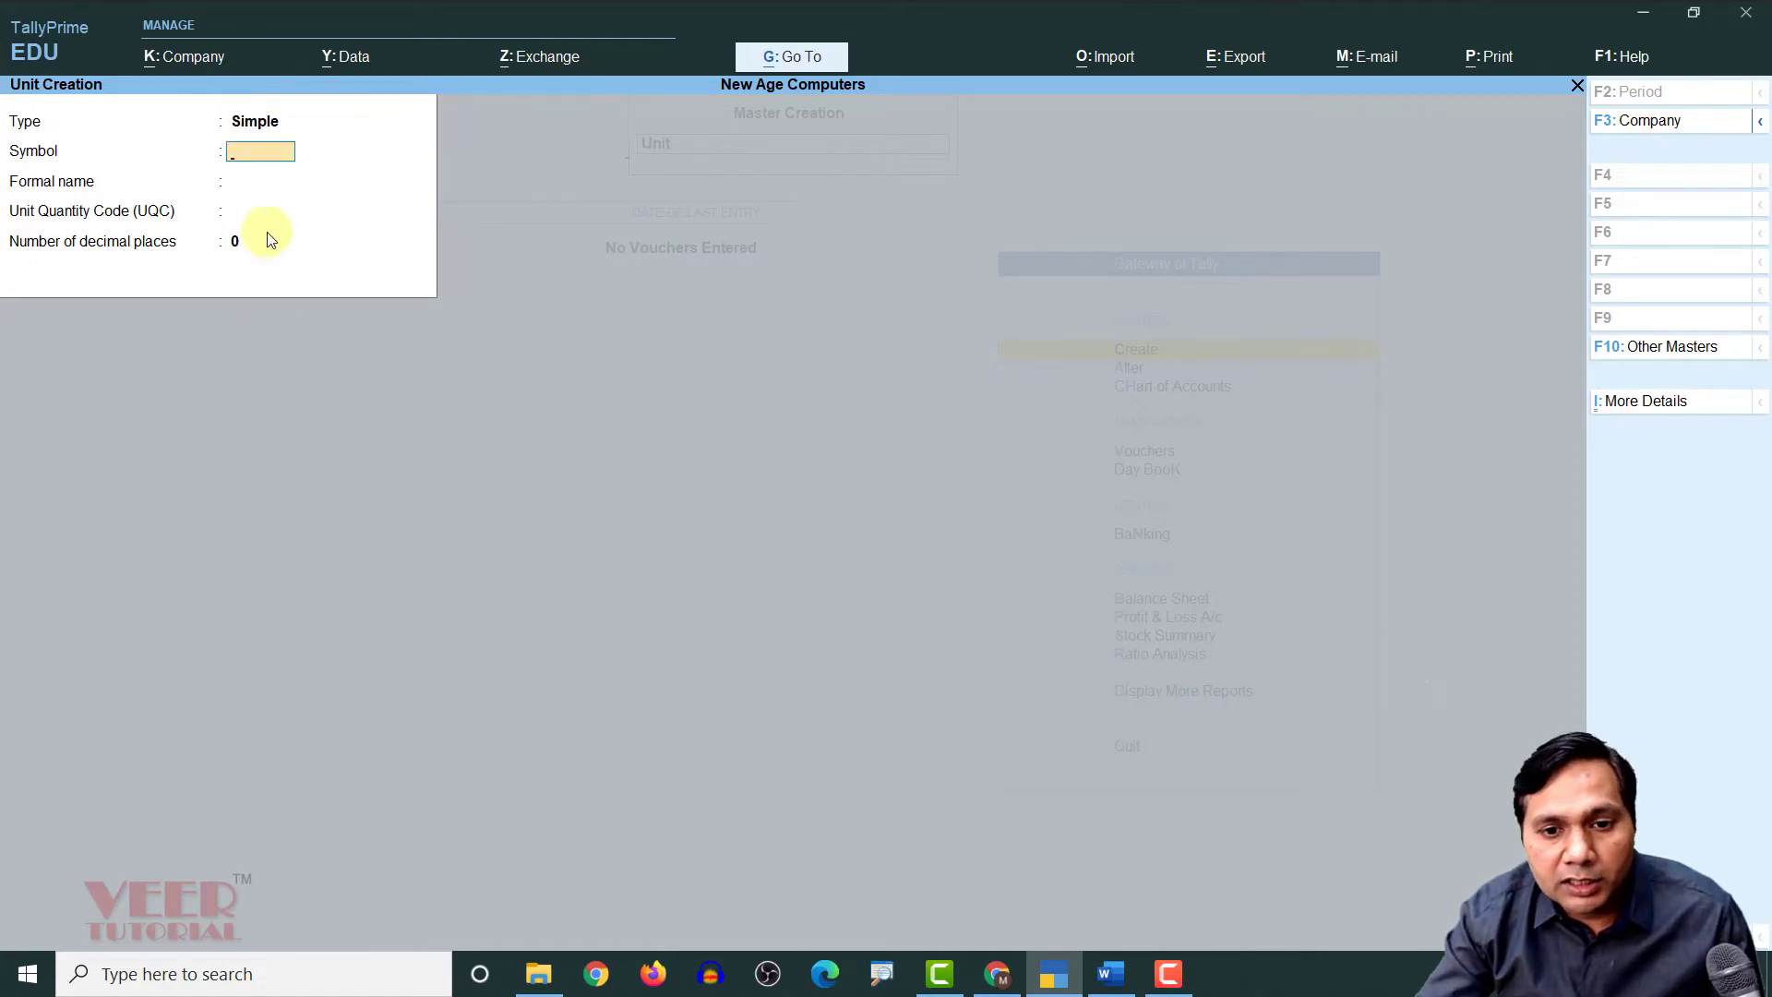
Switch to Word to check the simple units in the exercise table, and return to TallyPrime
left_click(1112, 974)
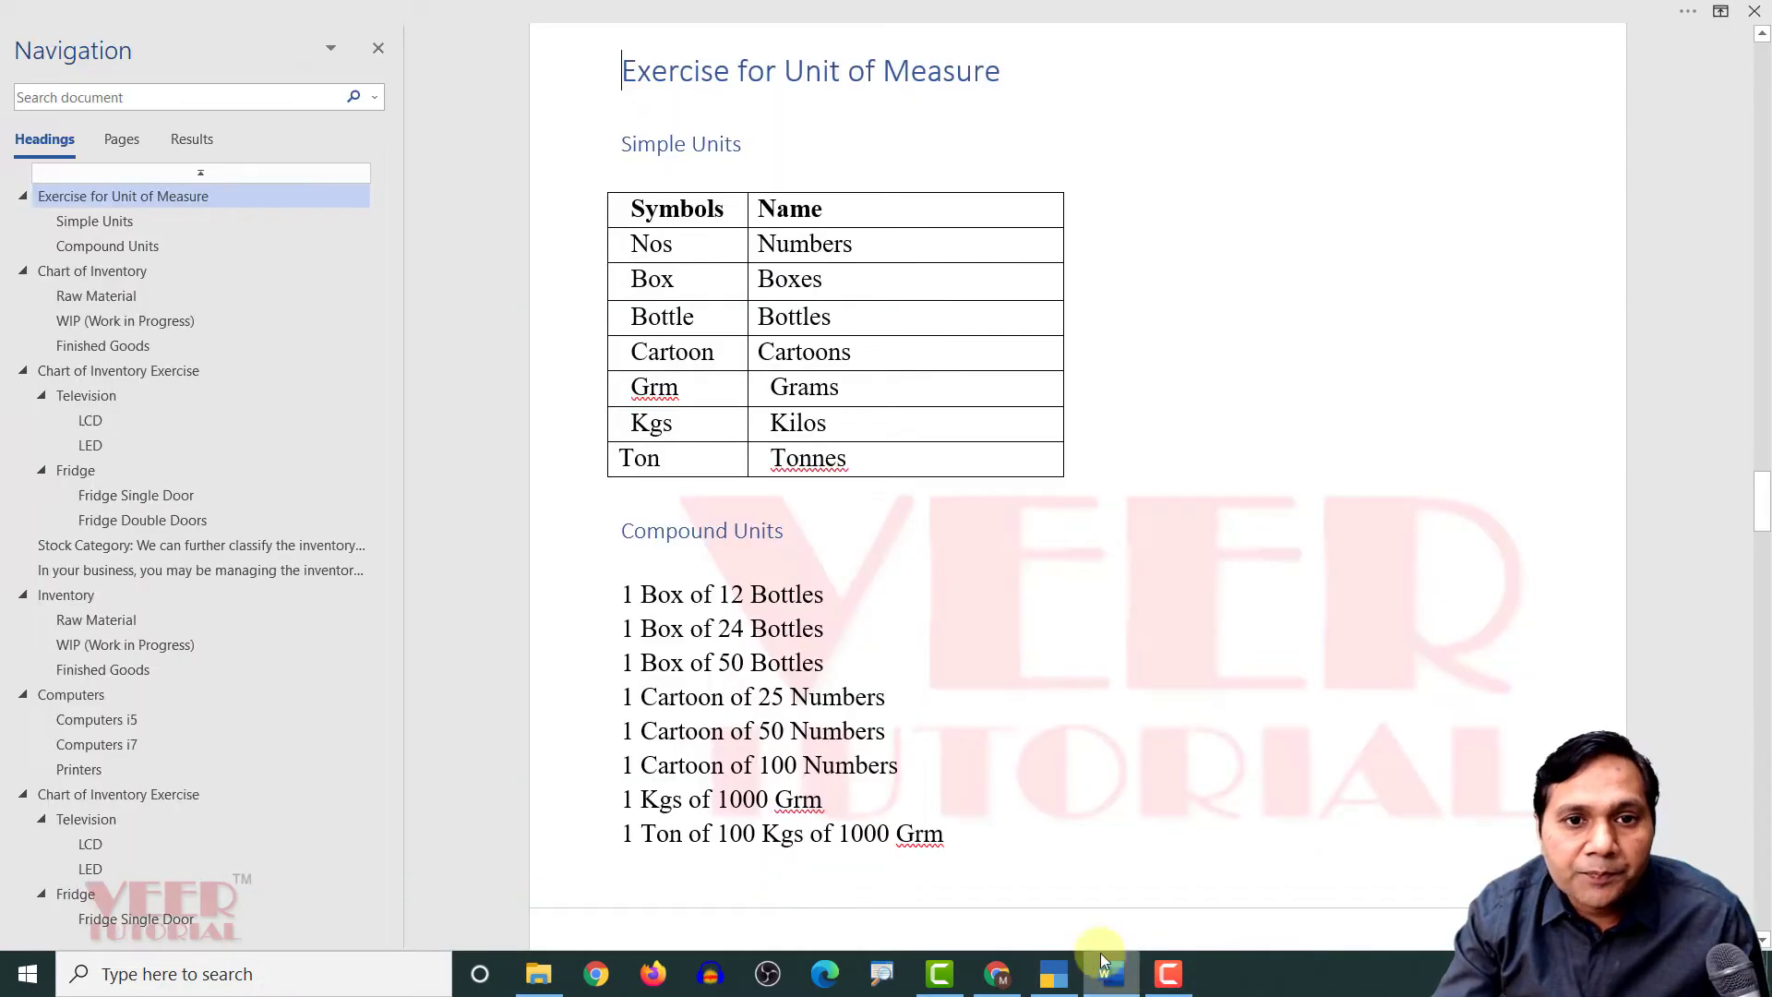
left_click(805, 424)
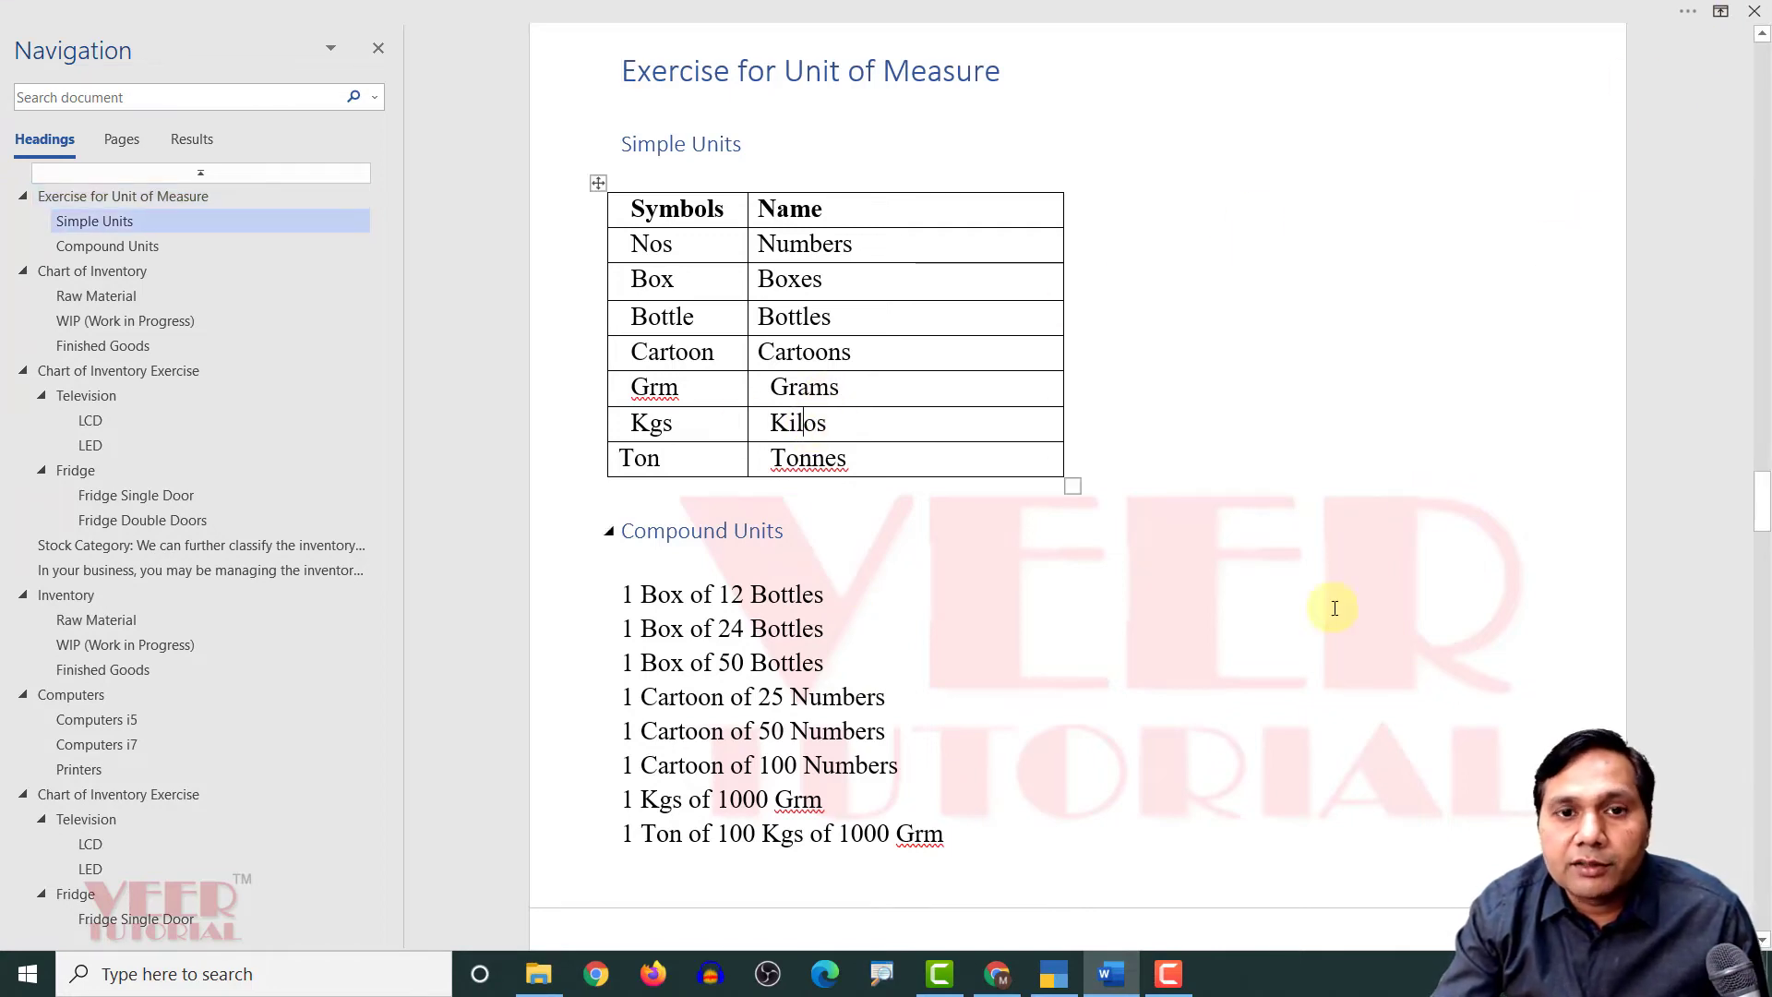
left_click(1045, 977)
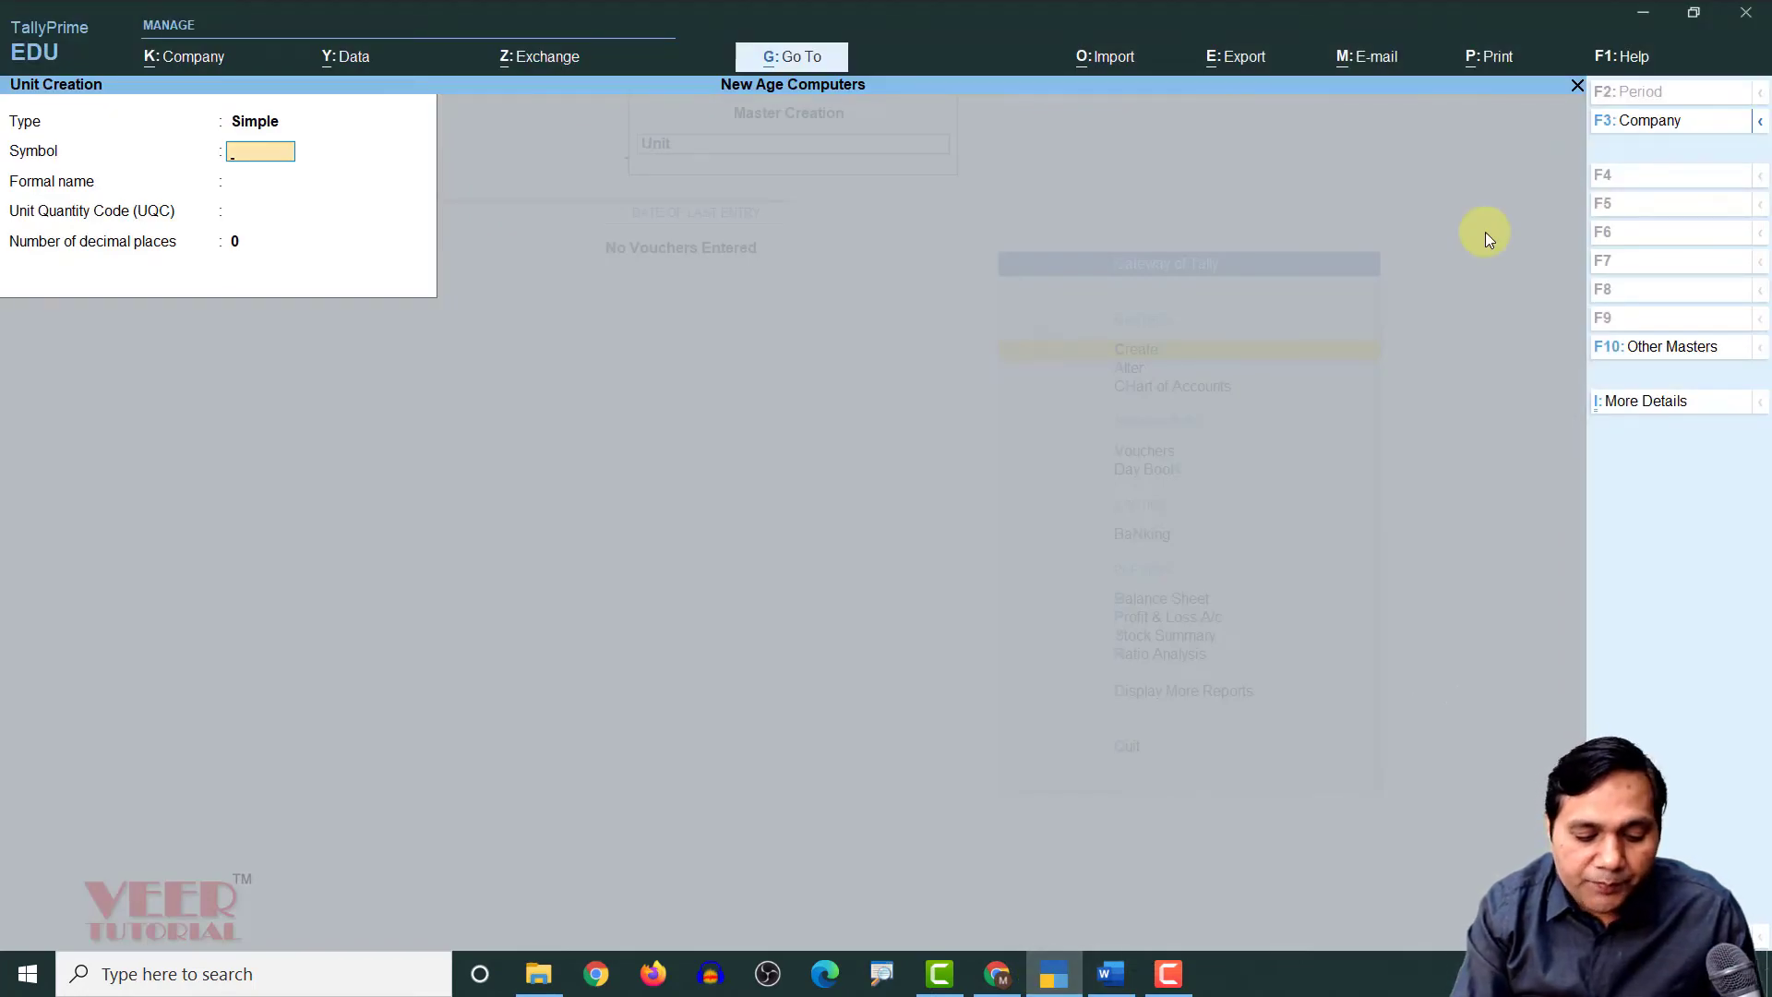
Create the simple unit grm with formal name Grams, quantity code GMS-GRAMMES and 0 decimal places
type("gr")
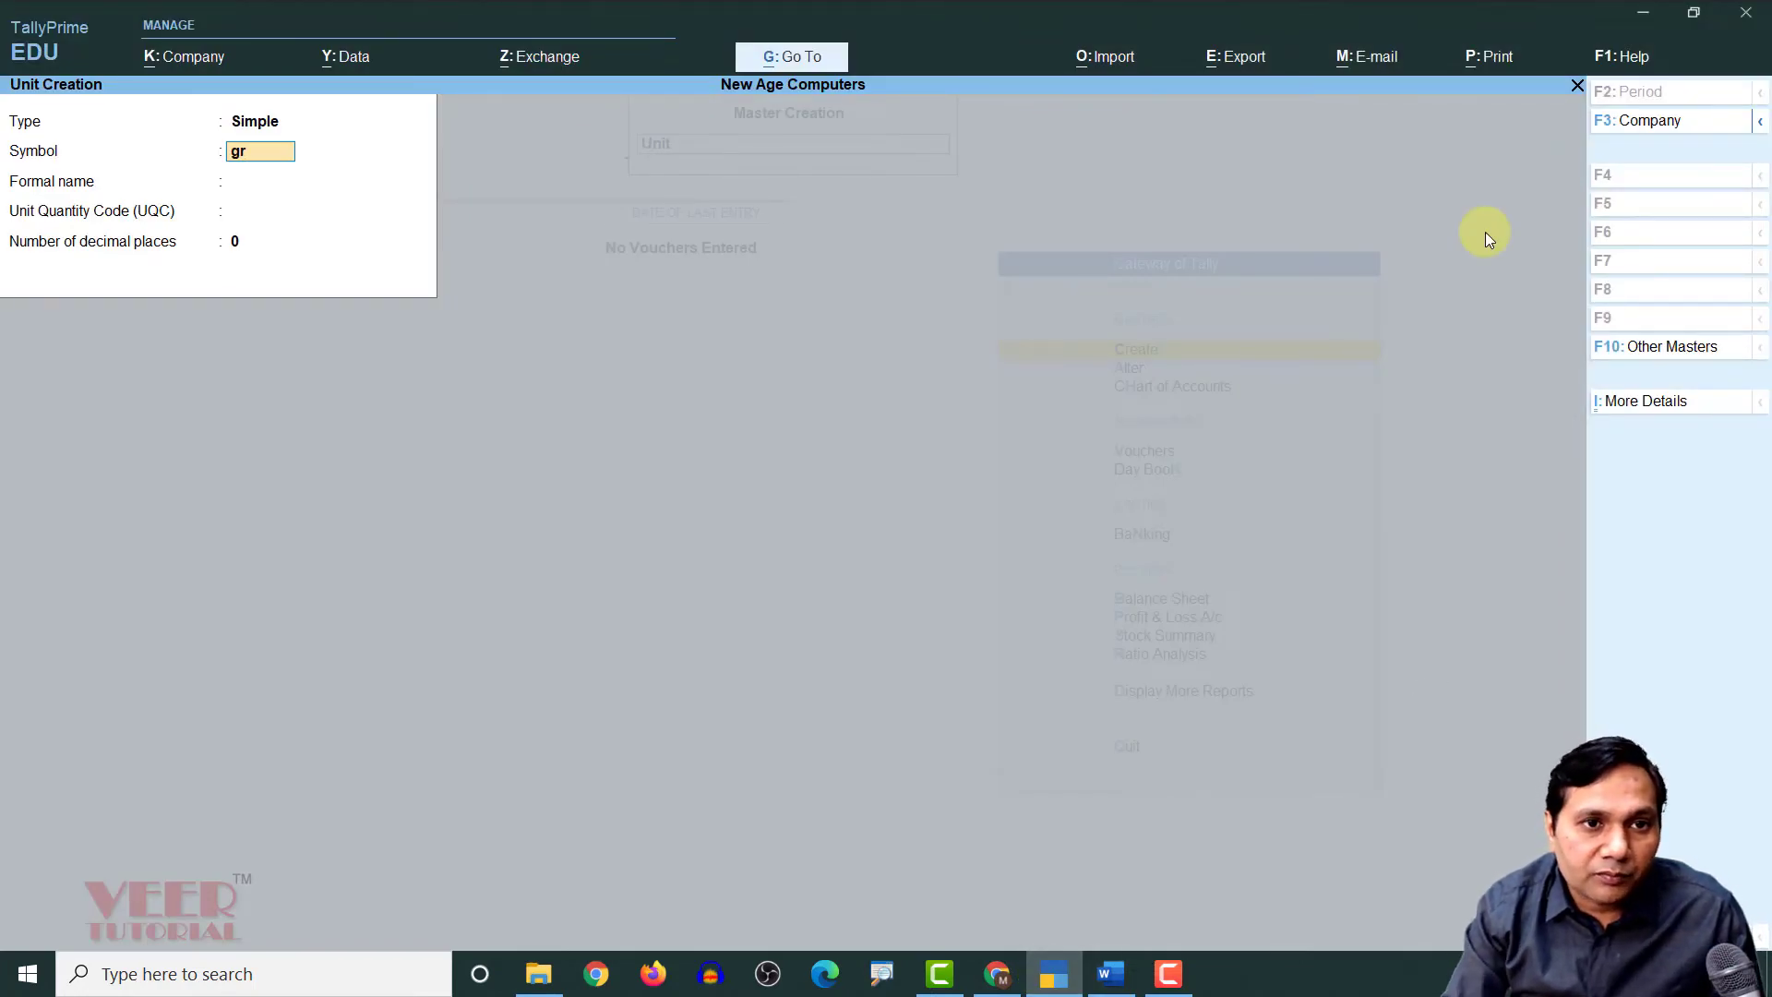
type("m")
key("Return")
type("Gram")
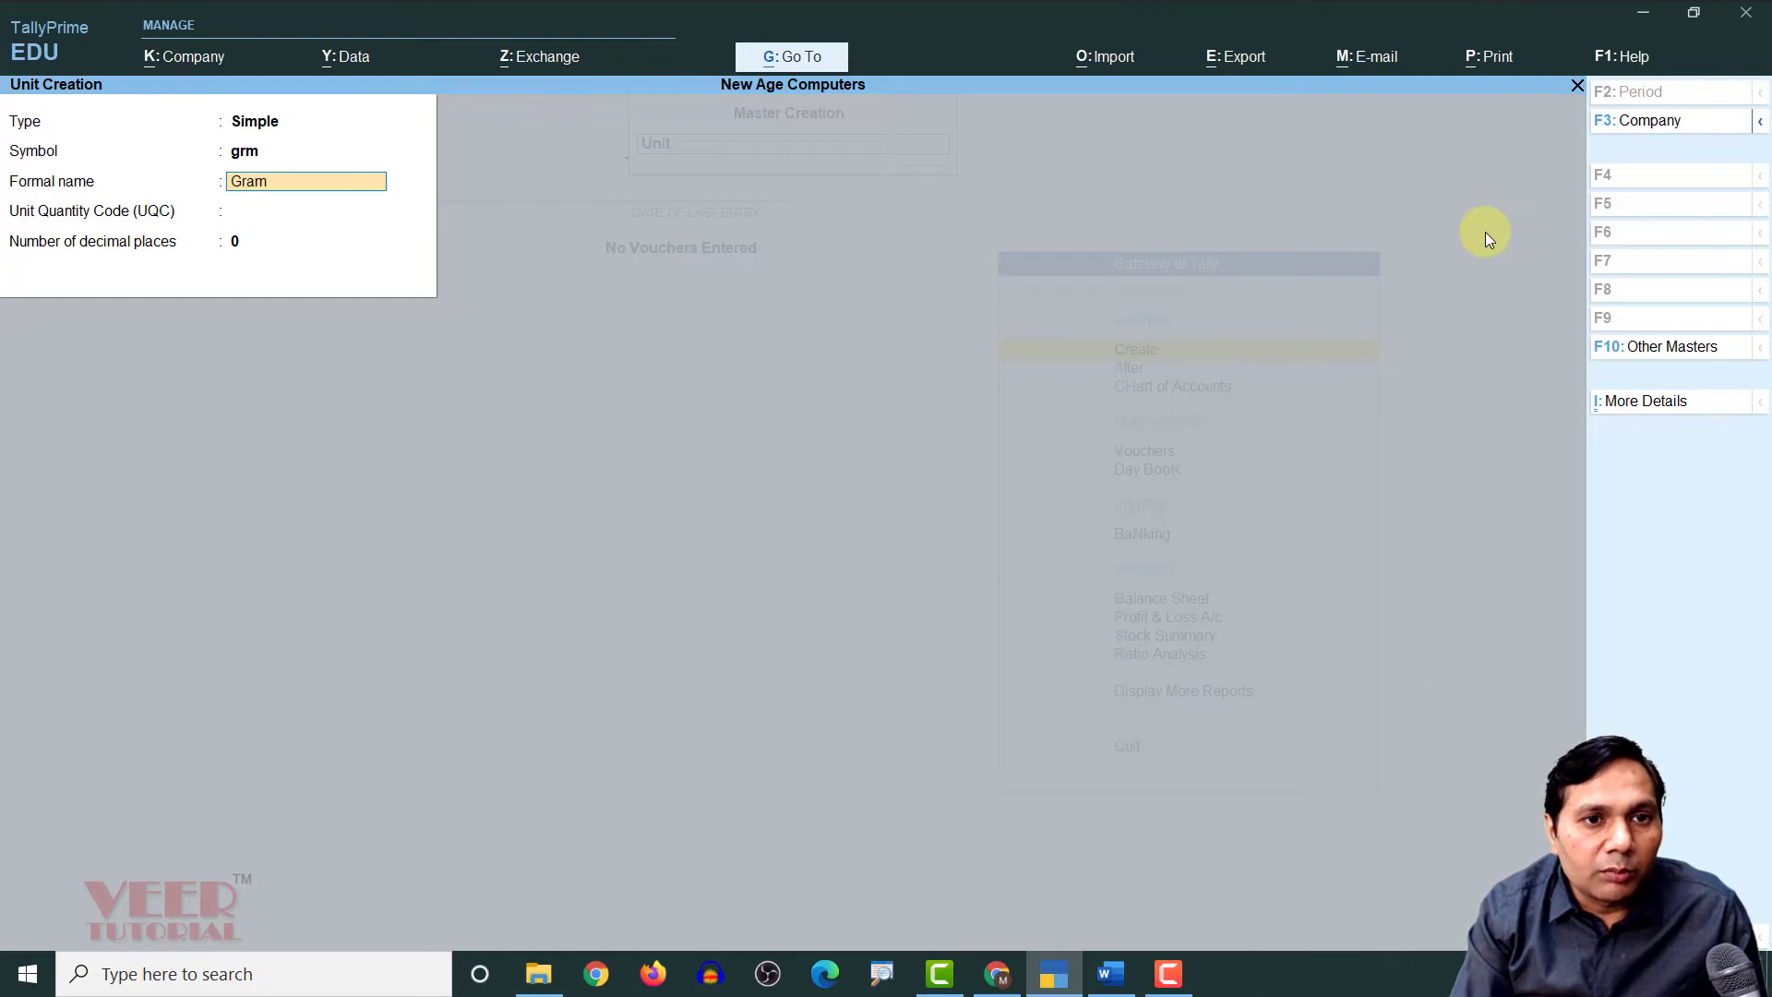
type("s")
key("Return")
type("gr")
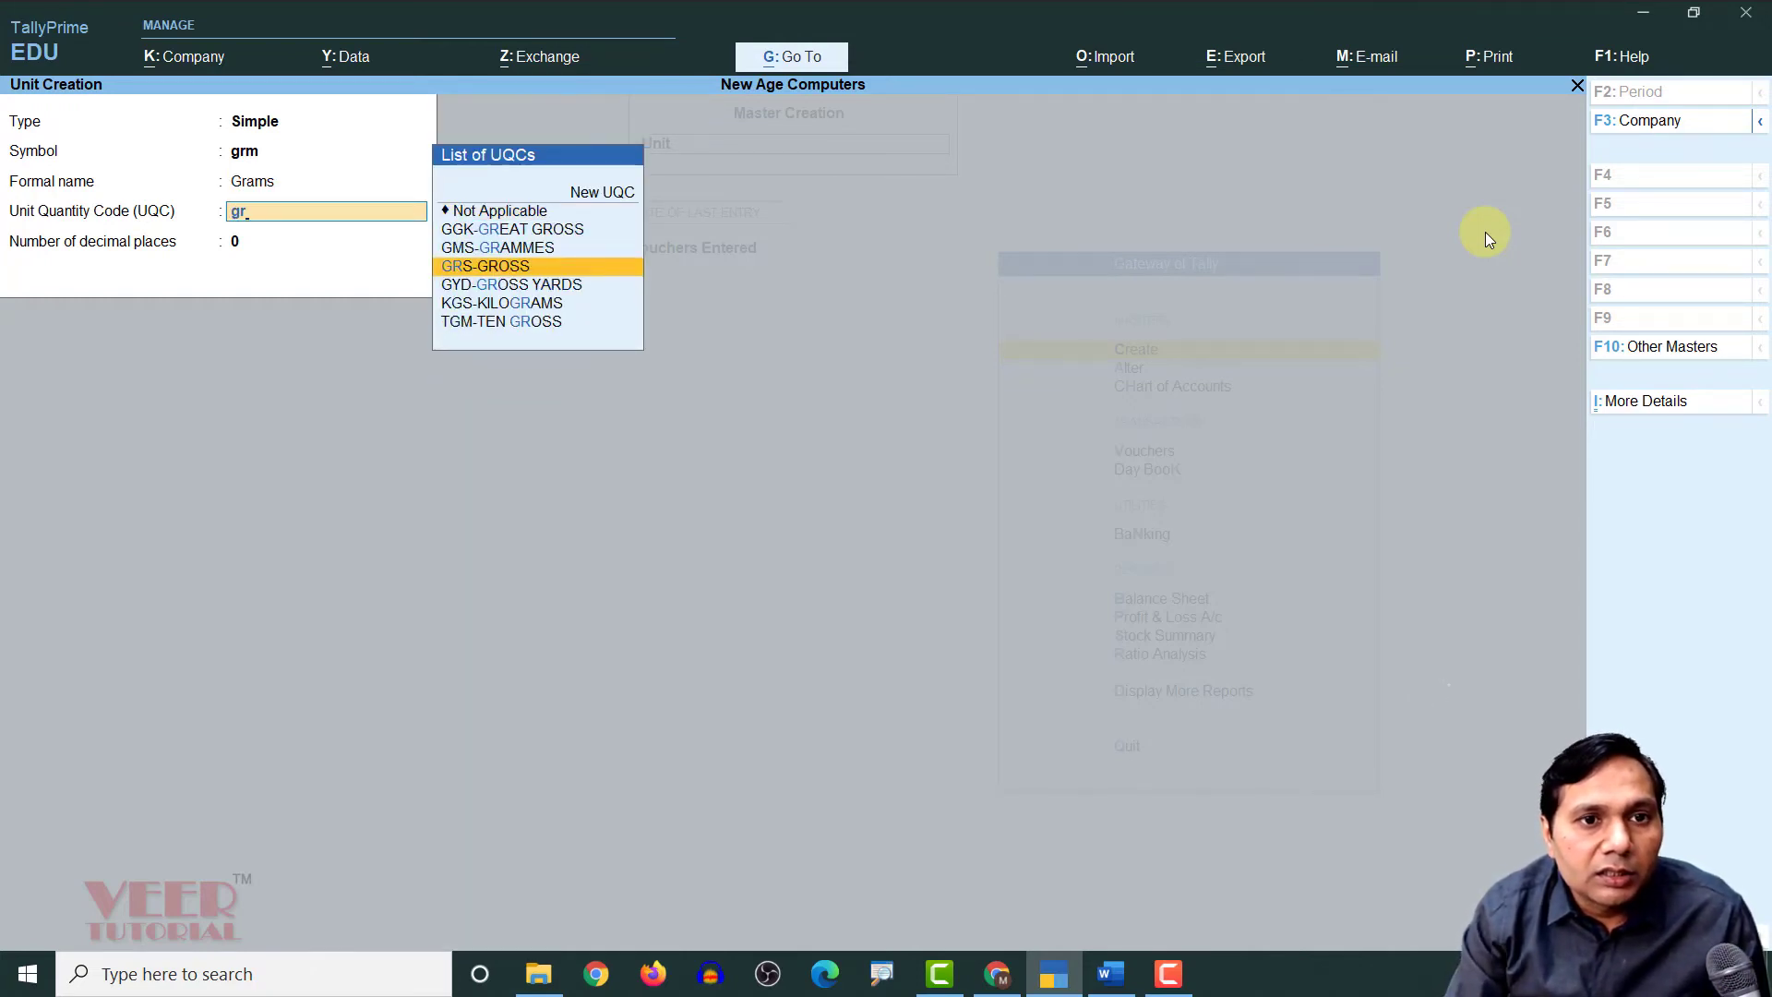
key("BackSpace")
type("m")
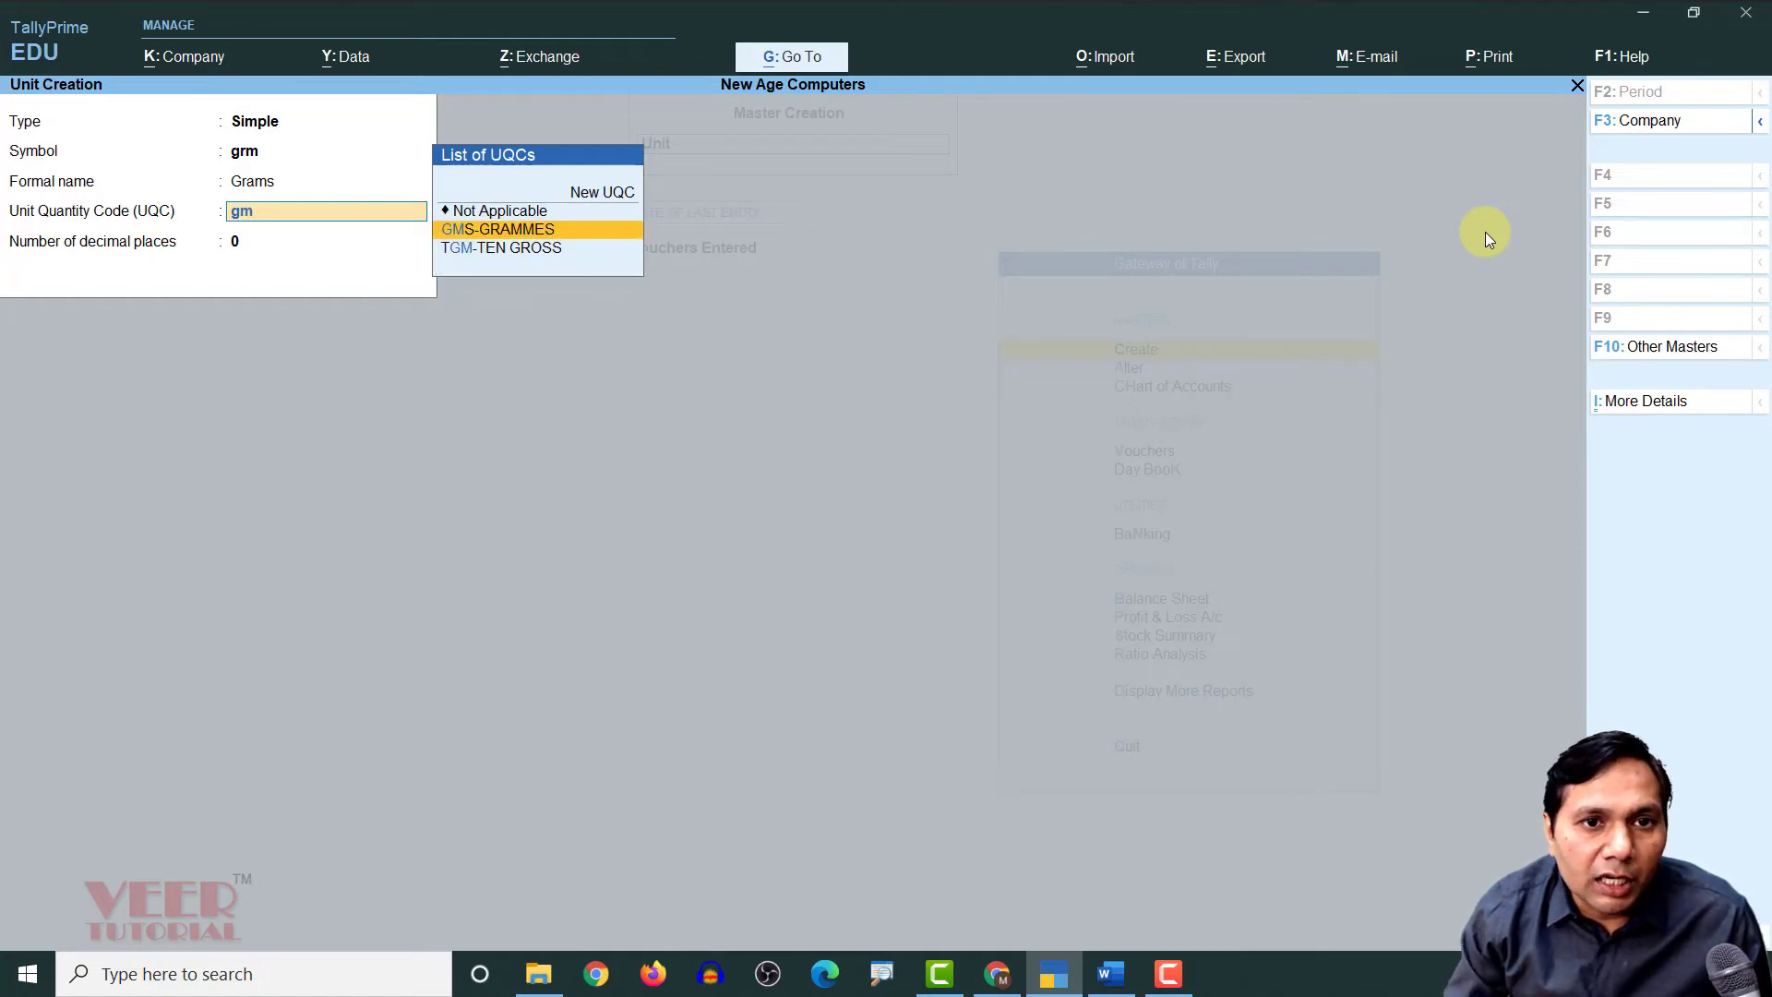
key("Return")
key("Return")
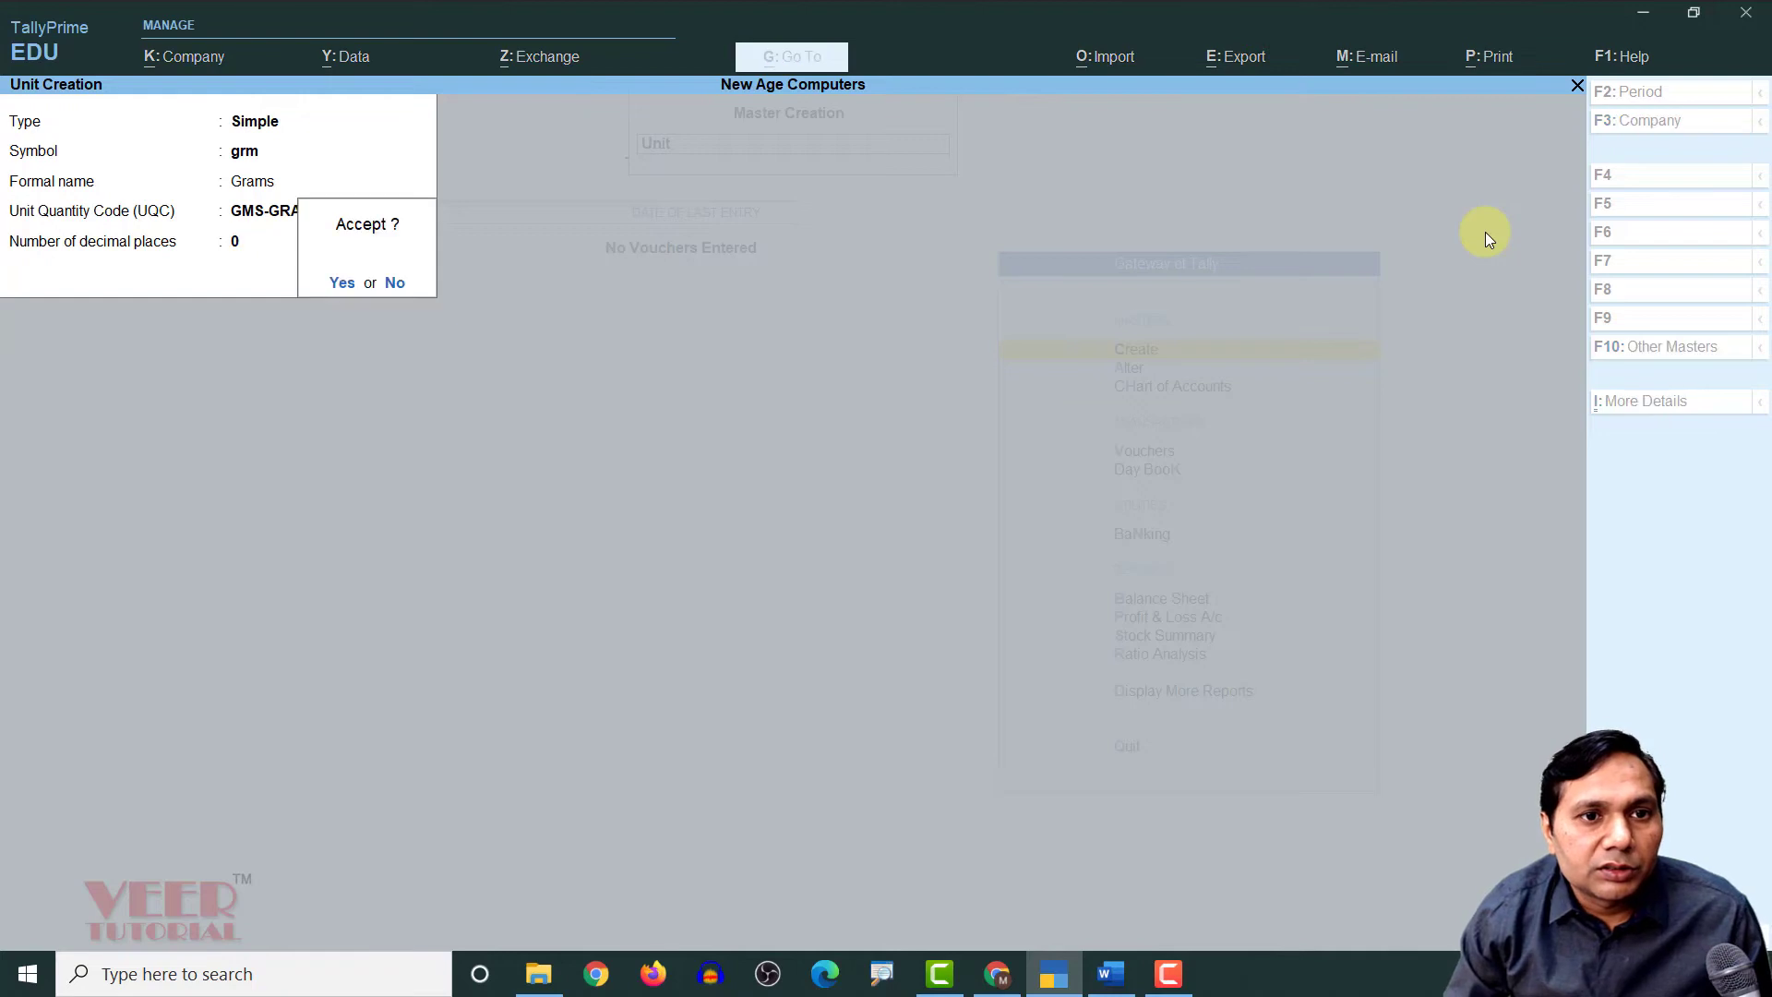
key("Return")
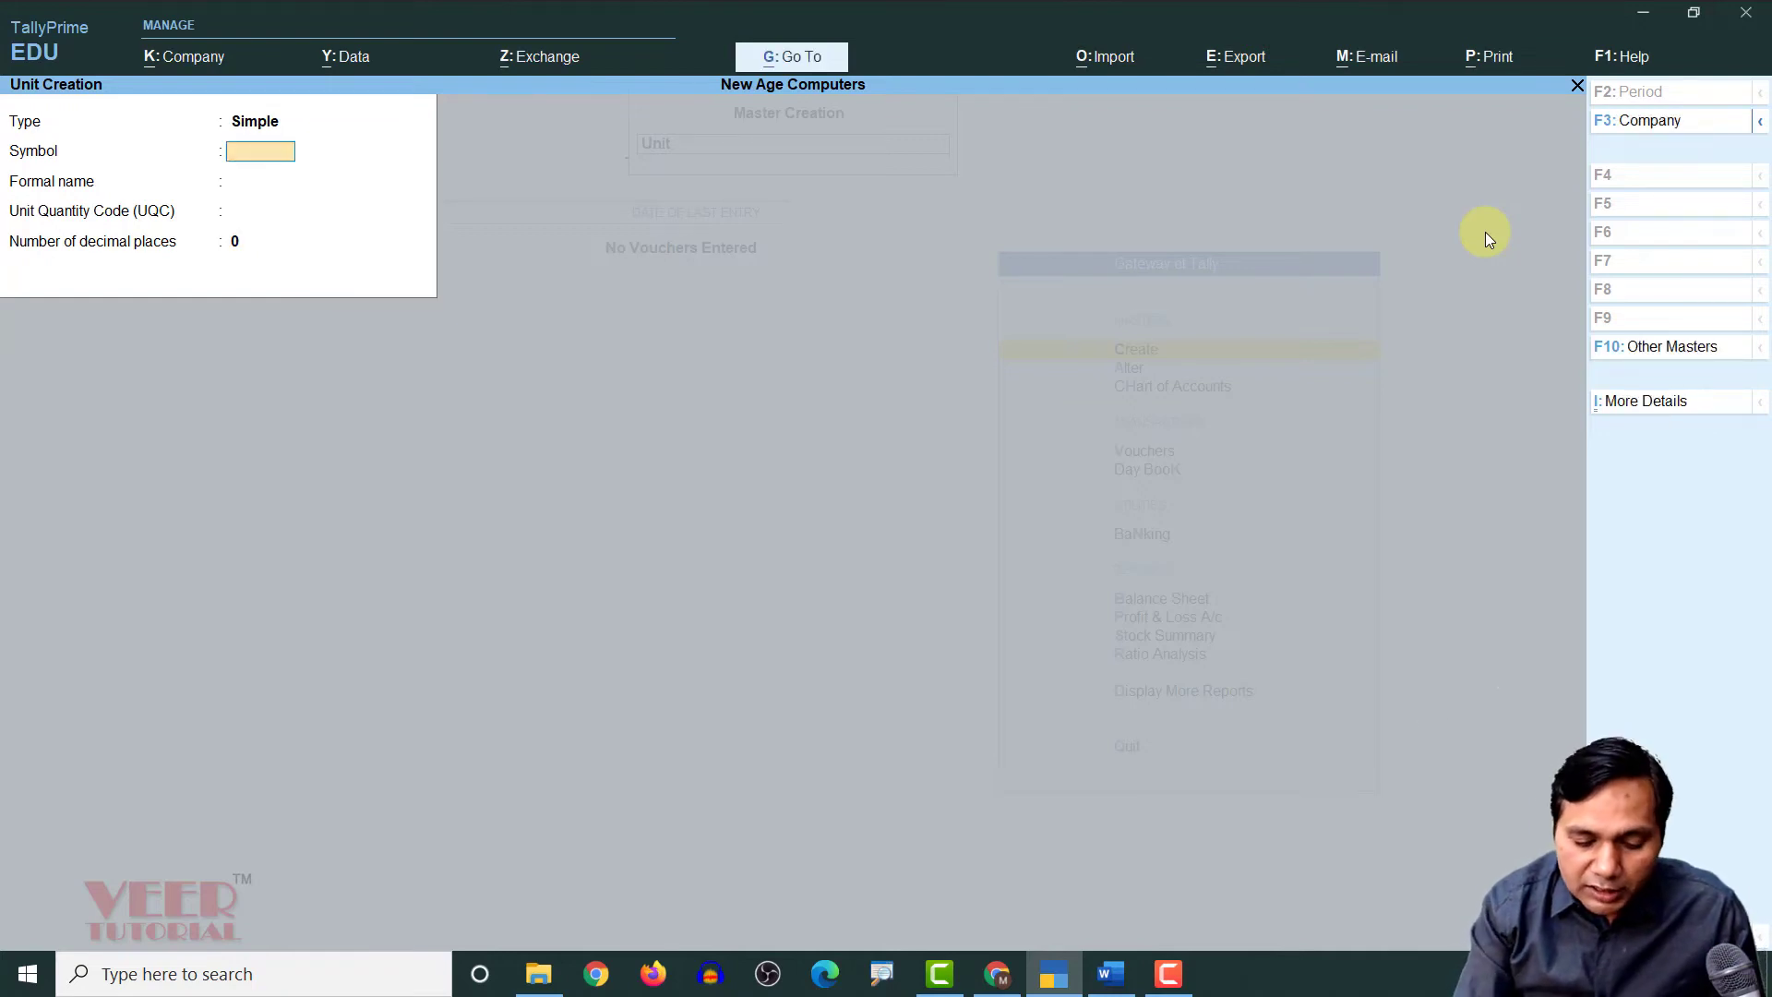
Create the simple unit kgs with formal name Kilogram, quantity code KGS-KILOGRAMS and 2 decimal places
type("kgs")
key("Return")
type("Ki")
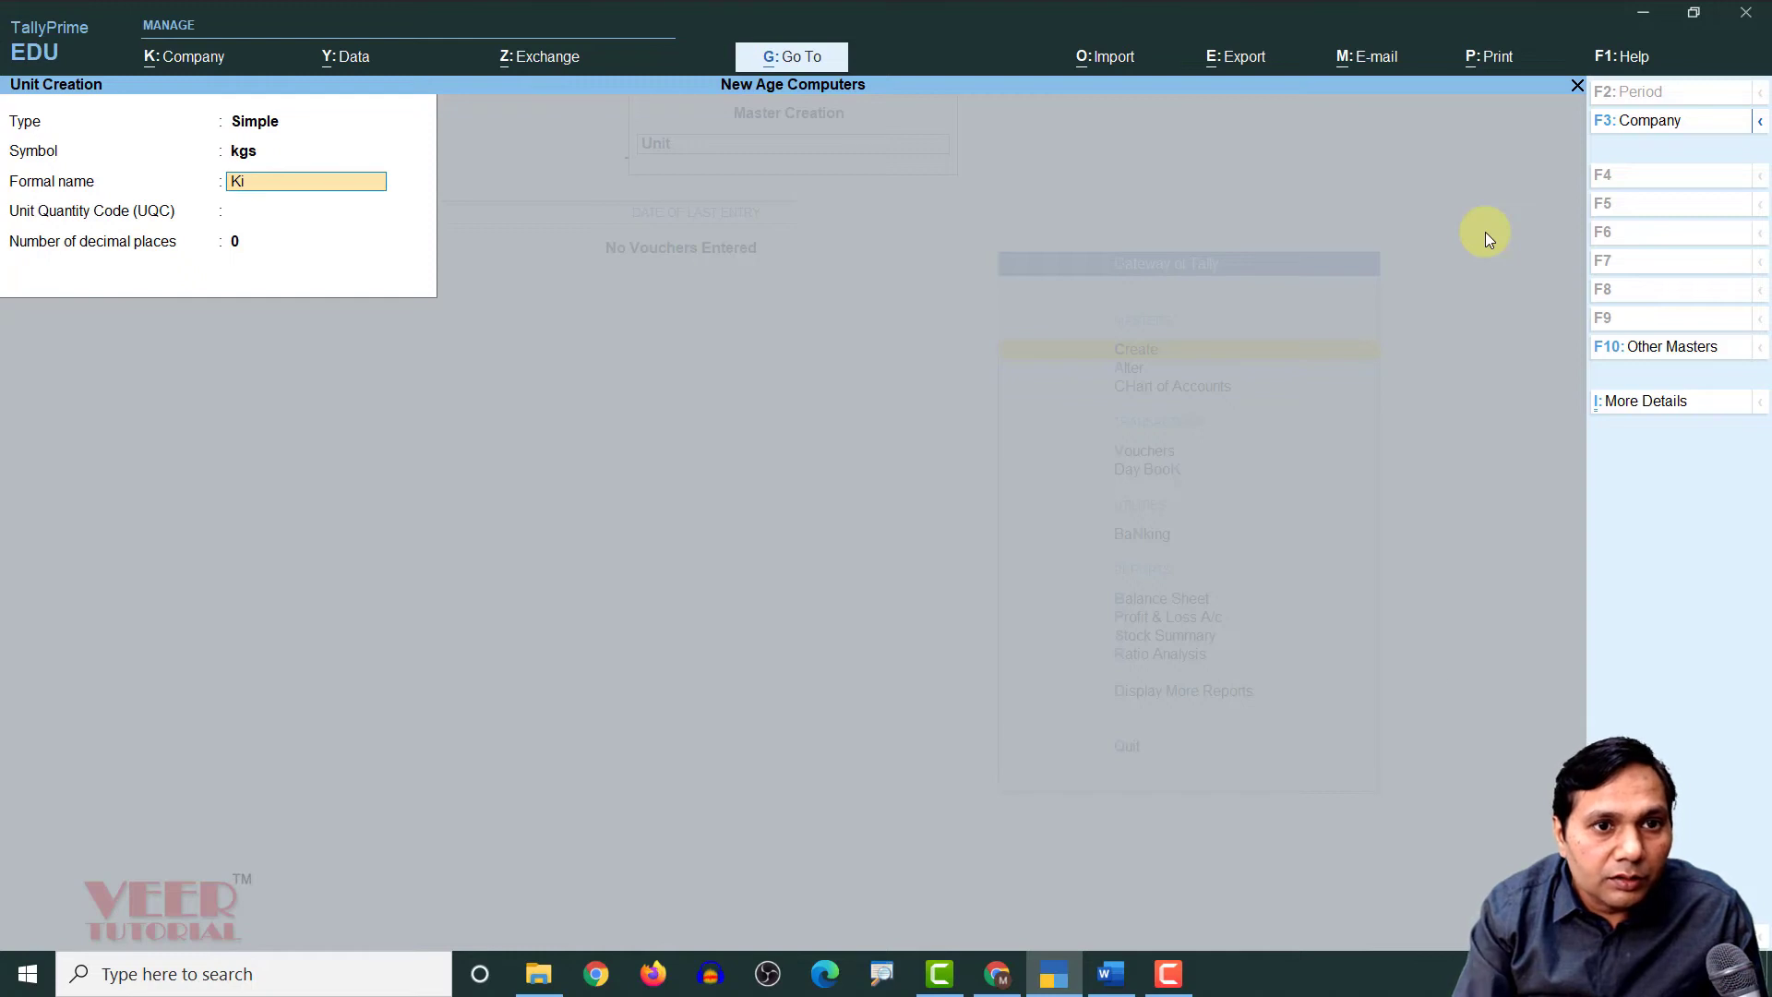
type("logram")
key("Return")
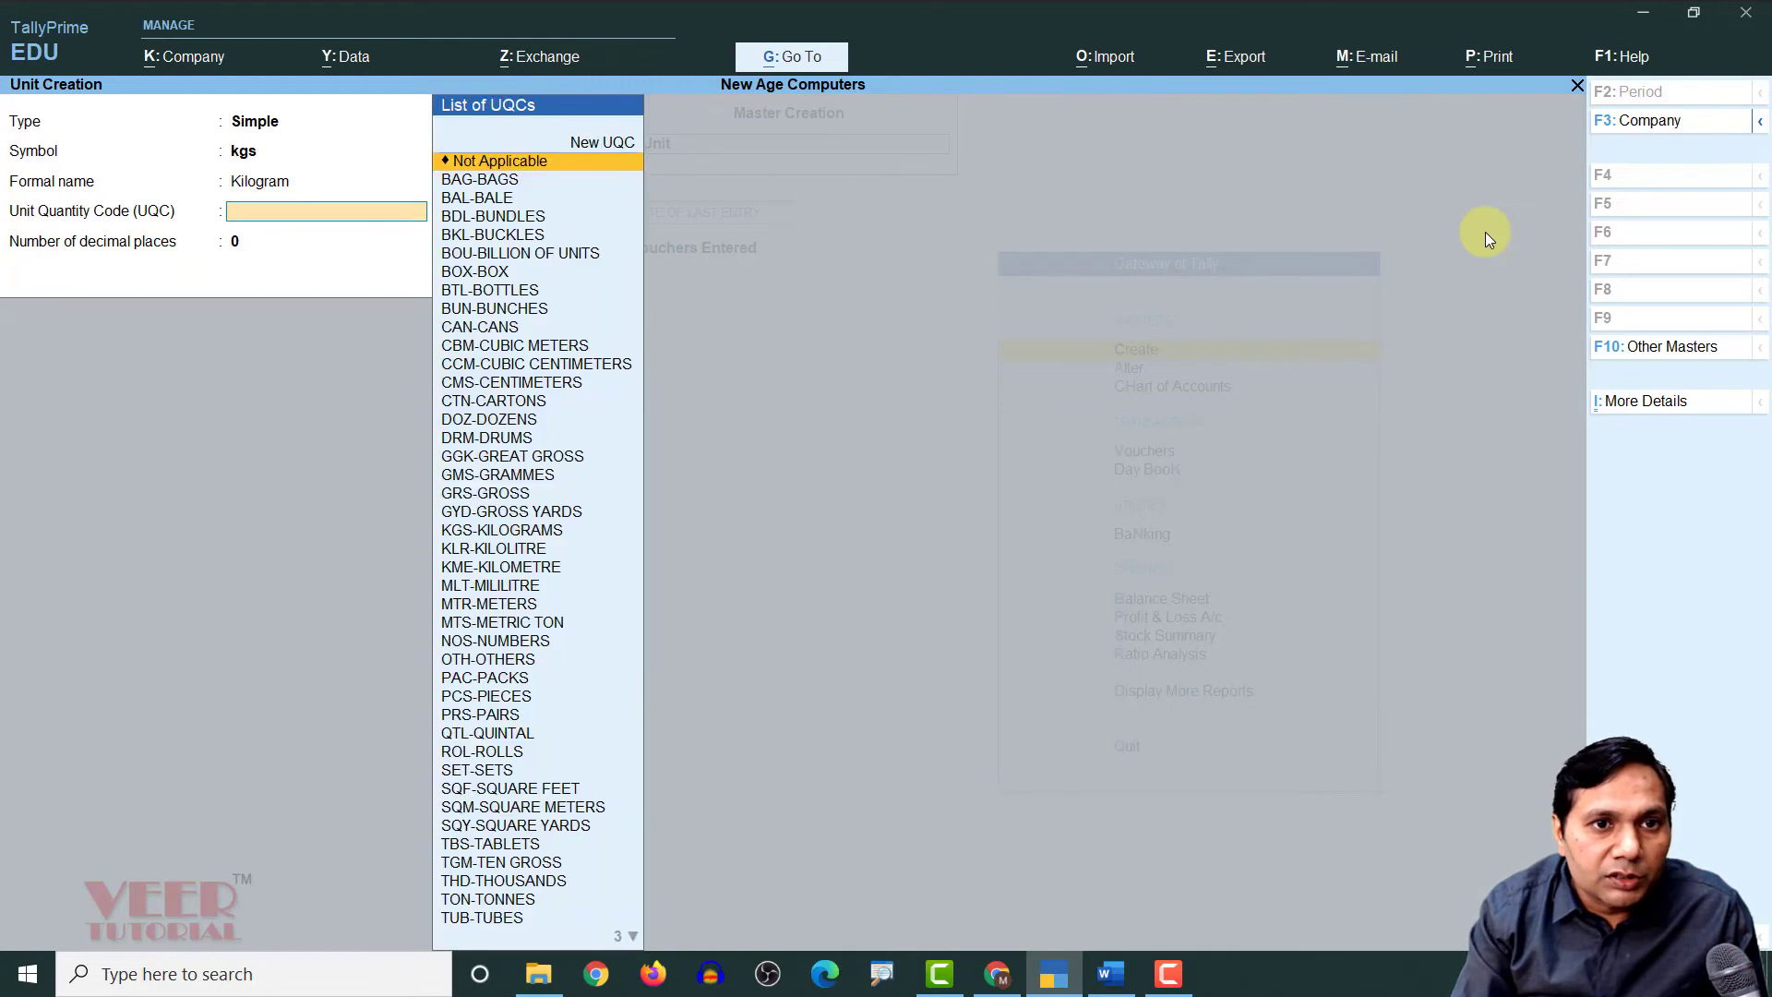
type("kg")
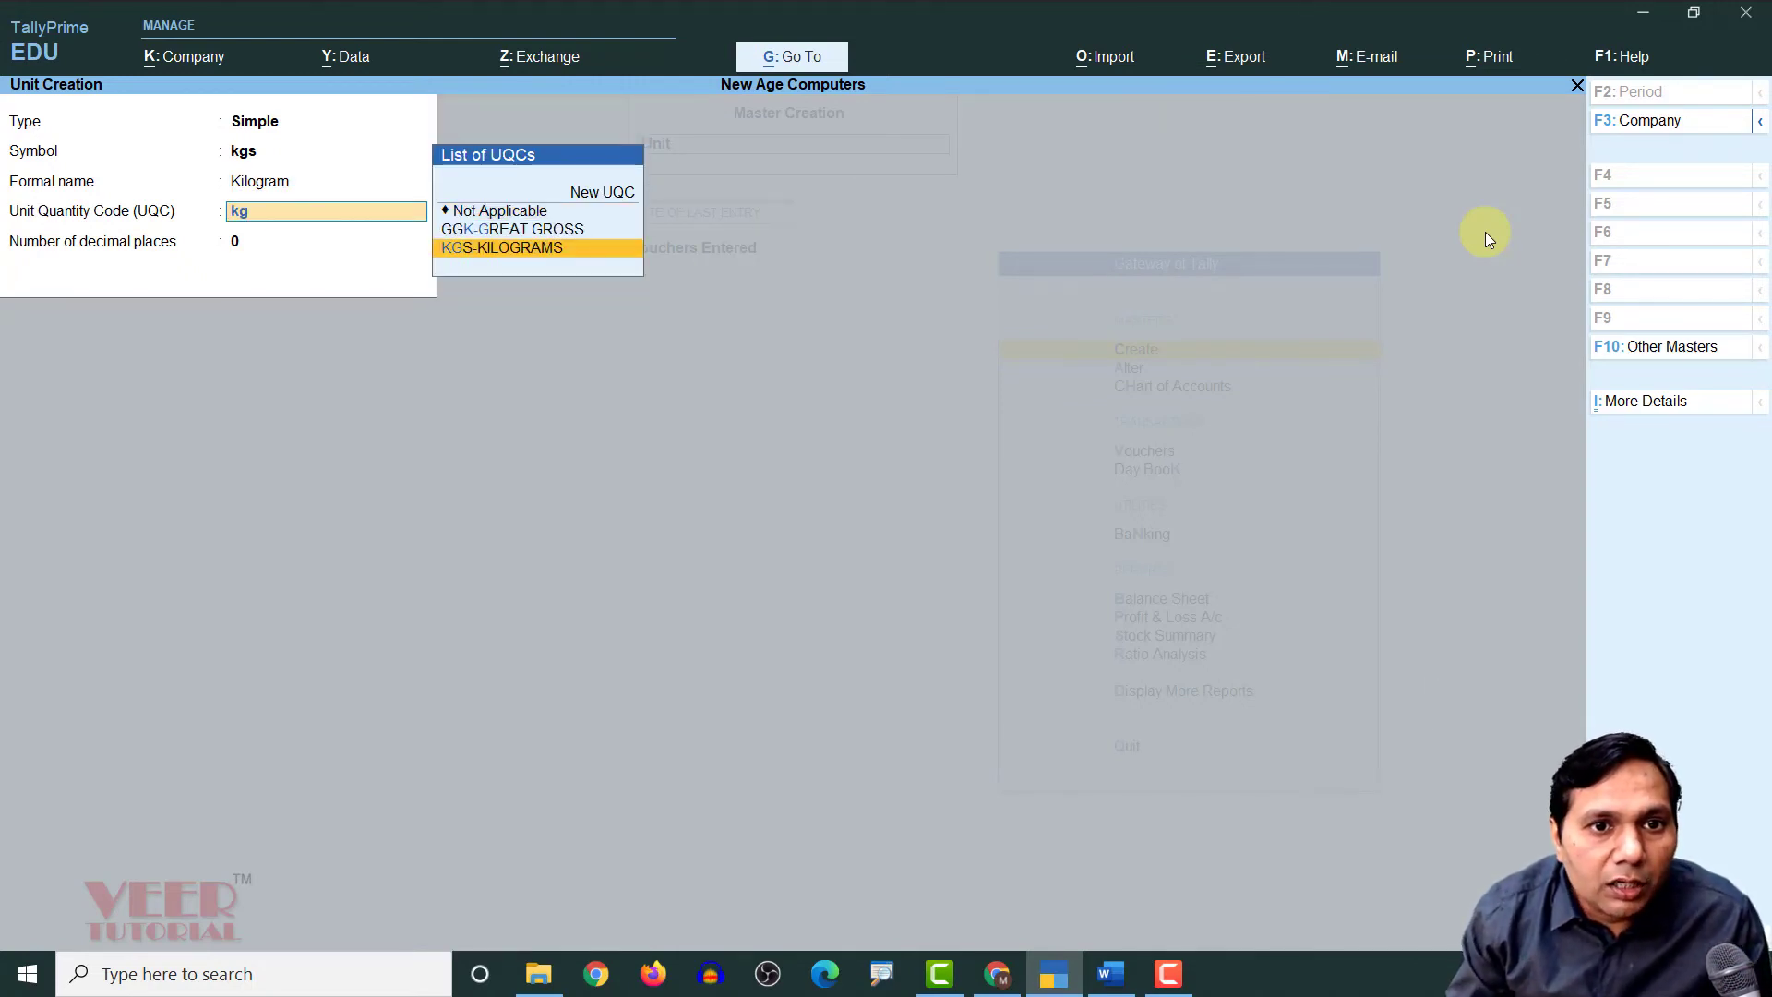
key("Return")
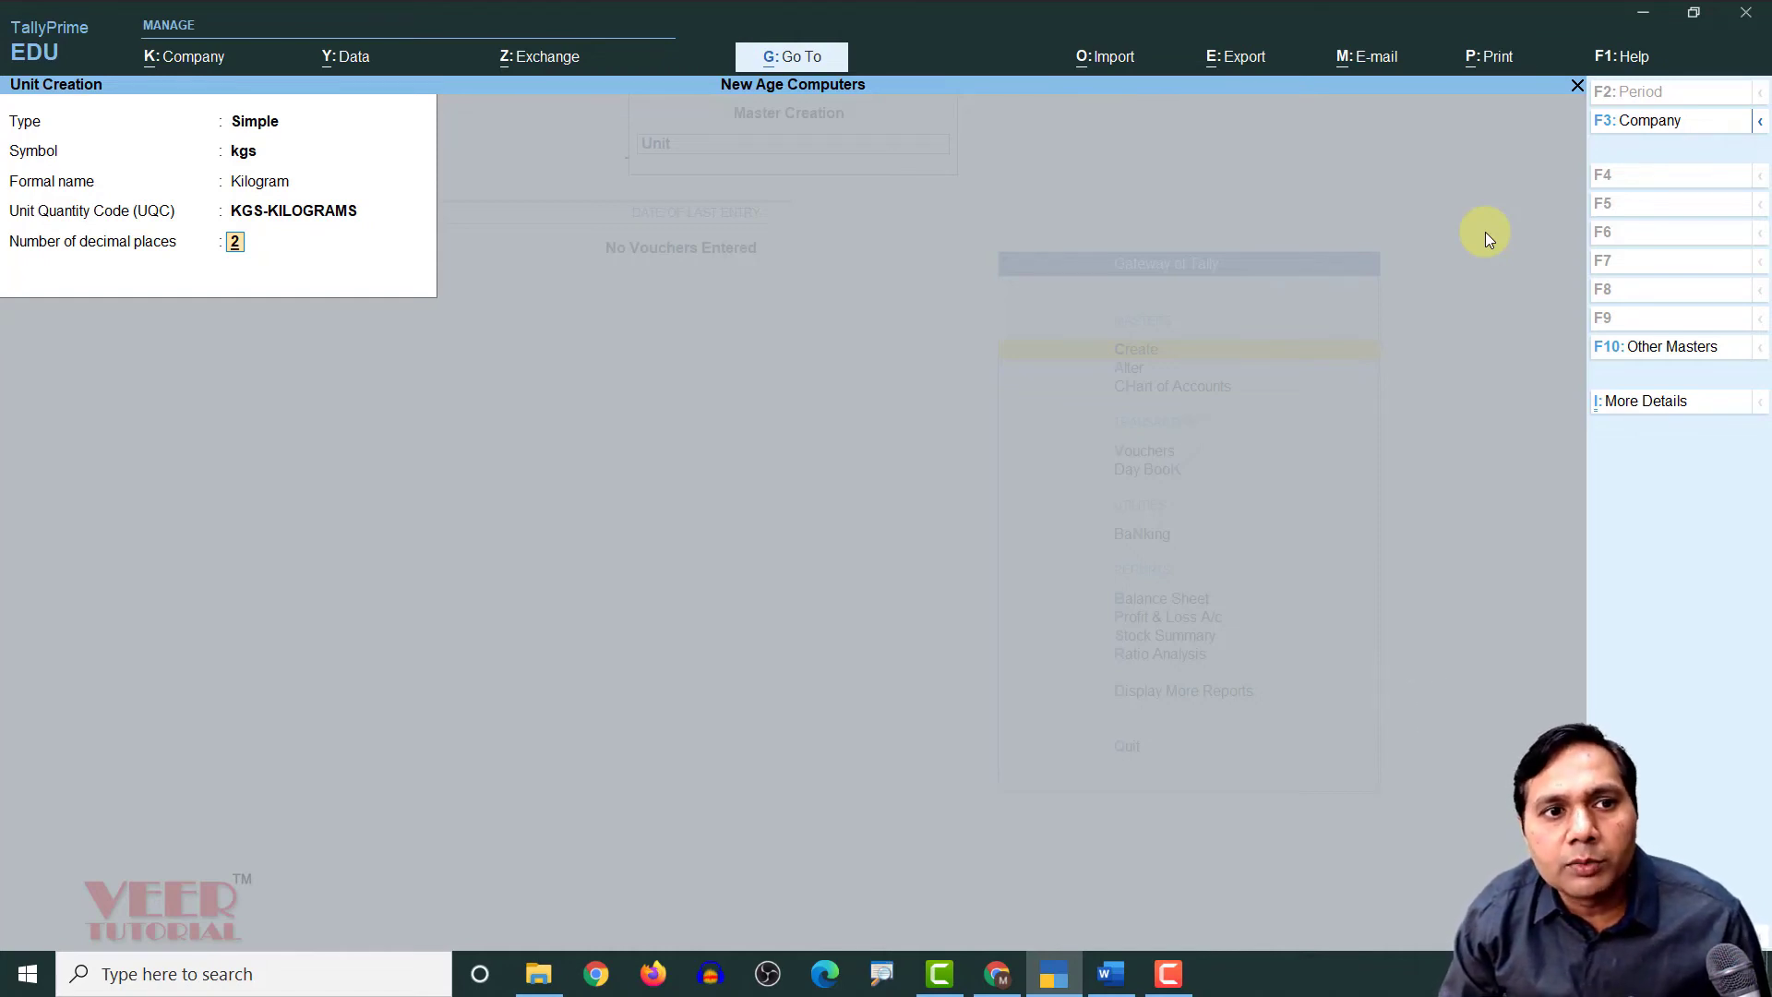
type("2")
key("Return")
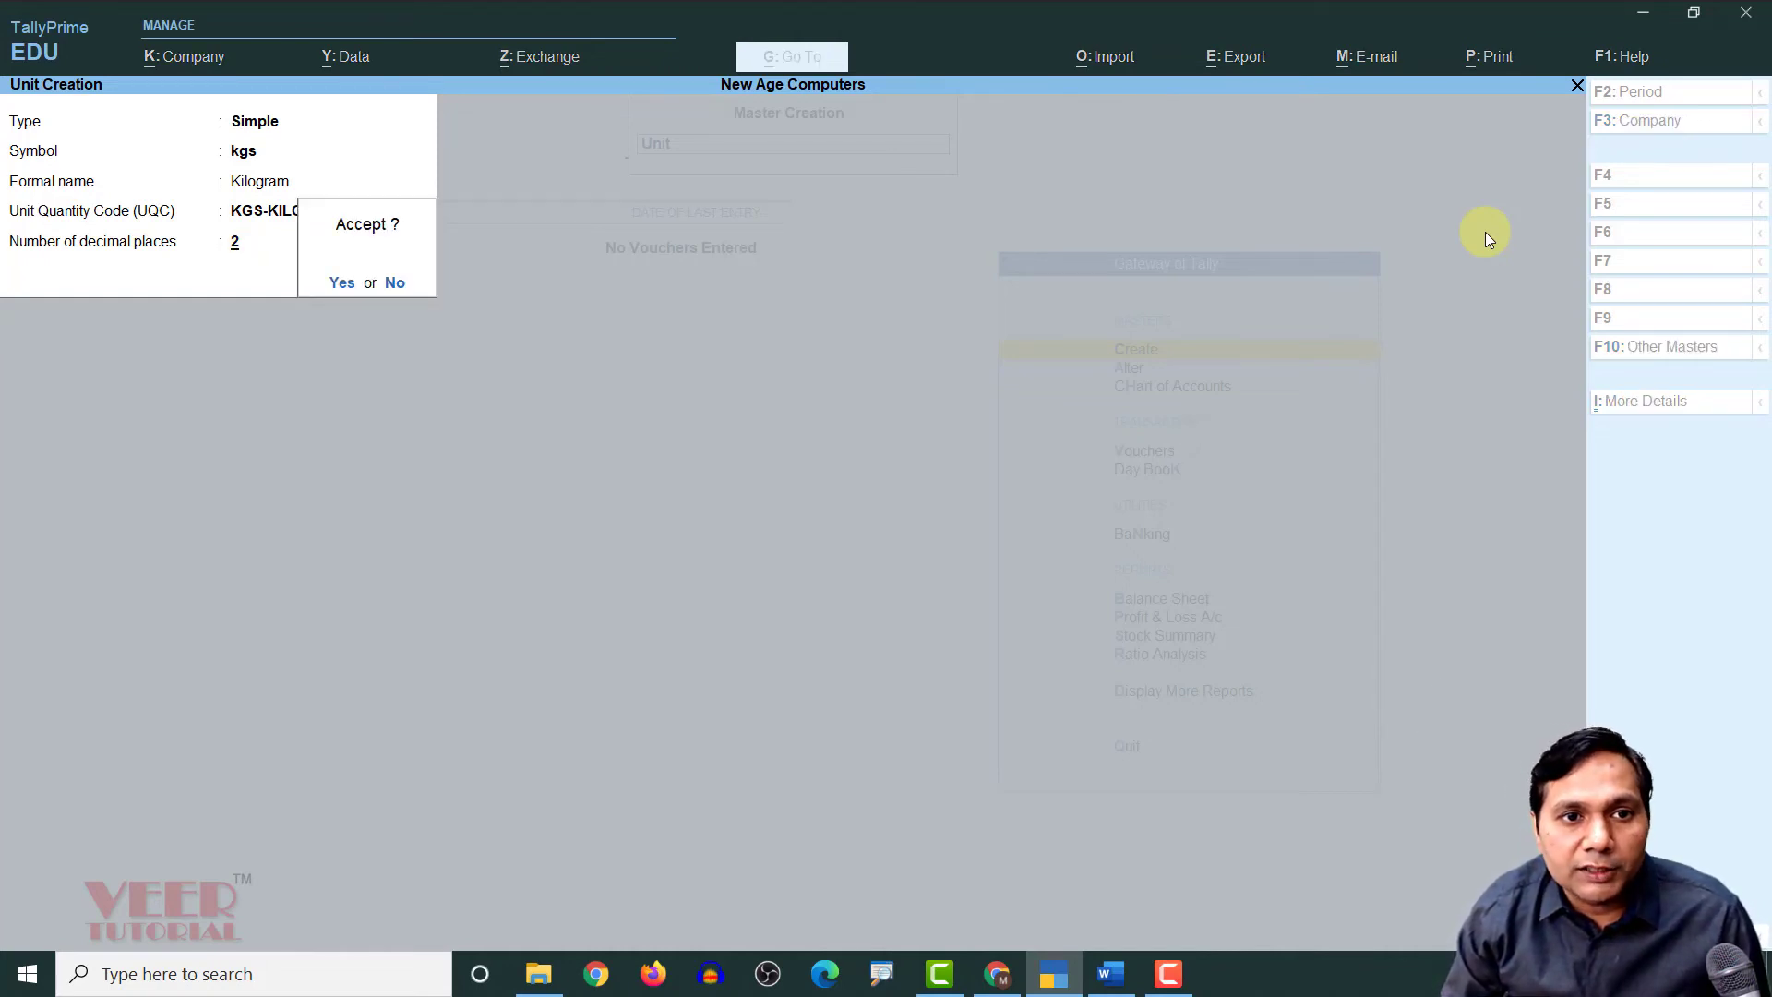
key("Return")
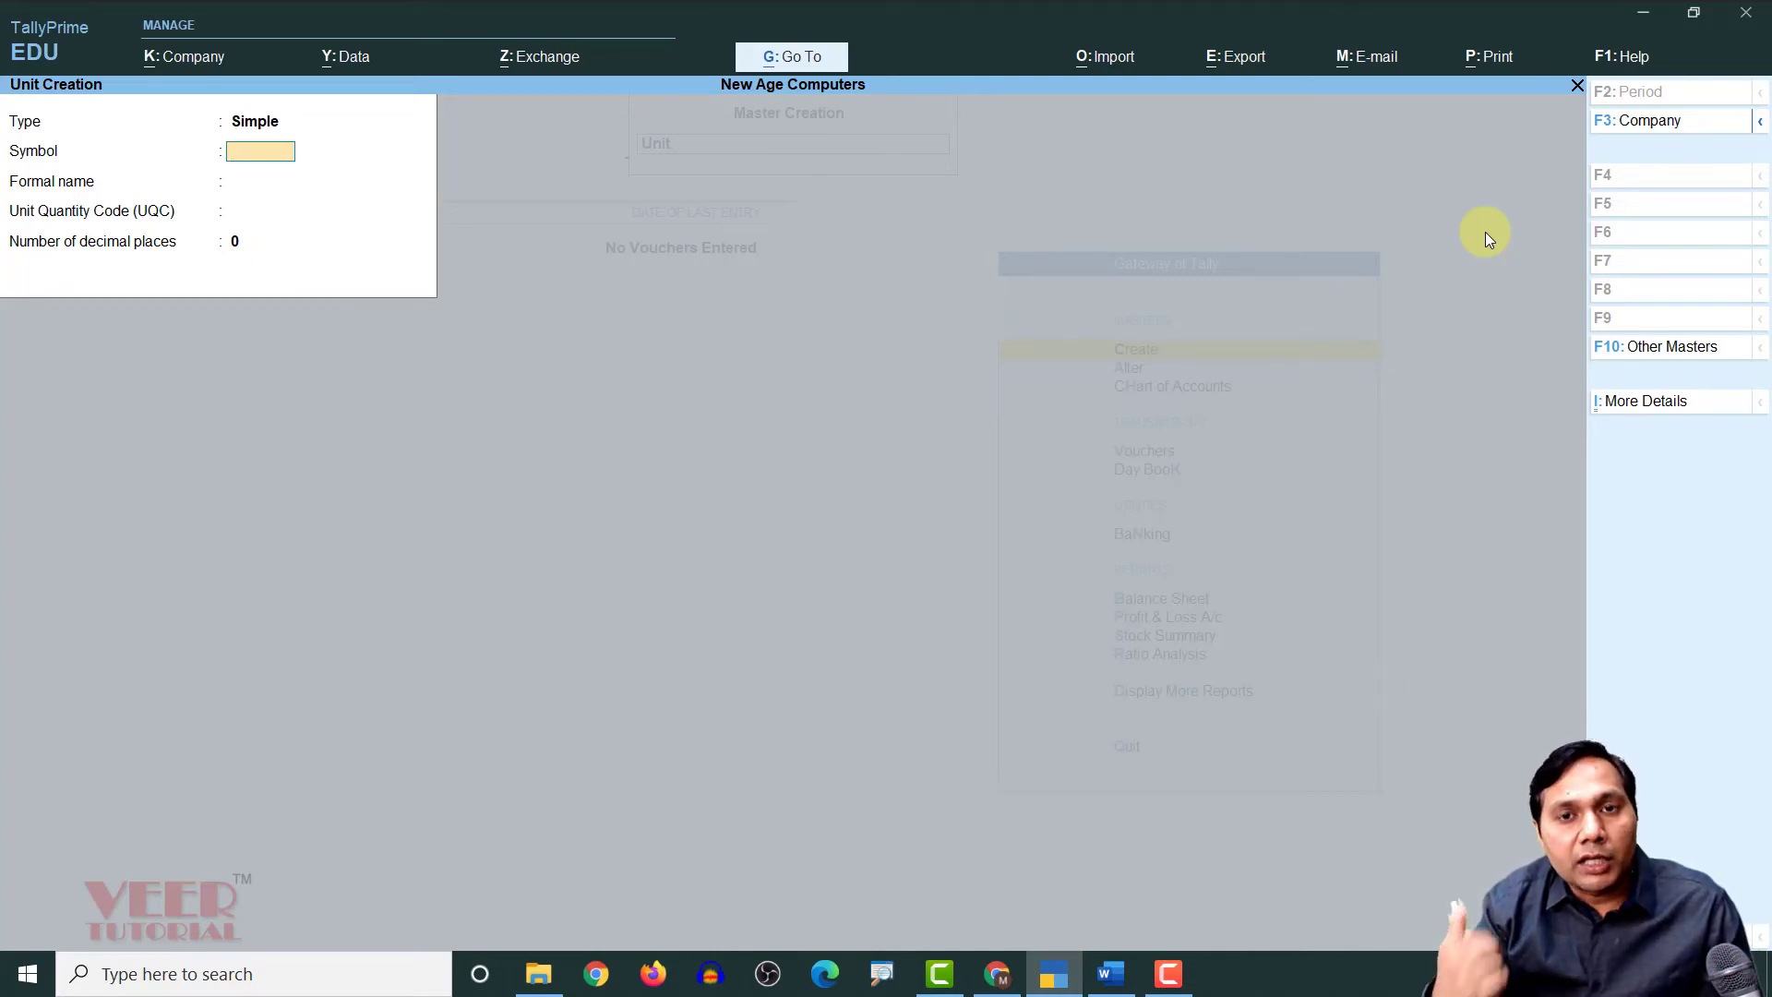
Change the new unit's type to Compound and choose kgs as its first unit
key("BackSpace")
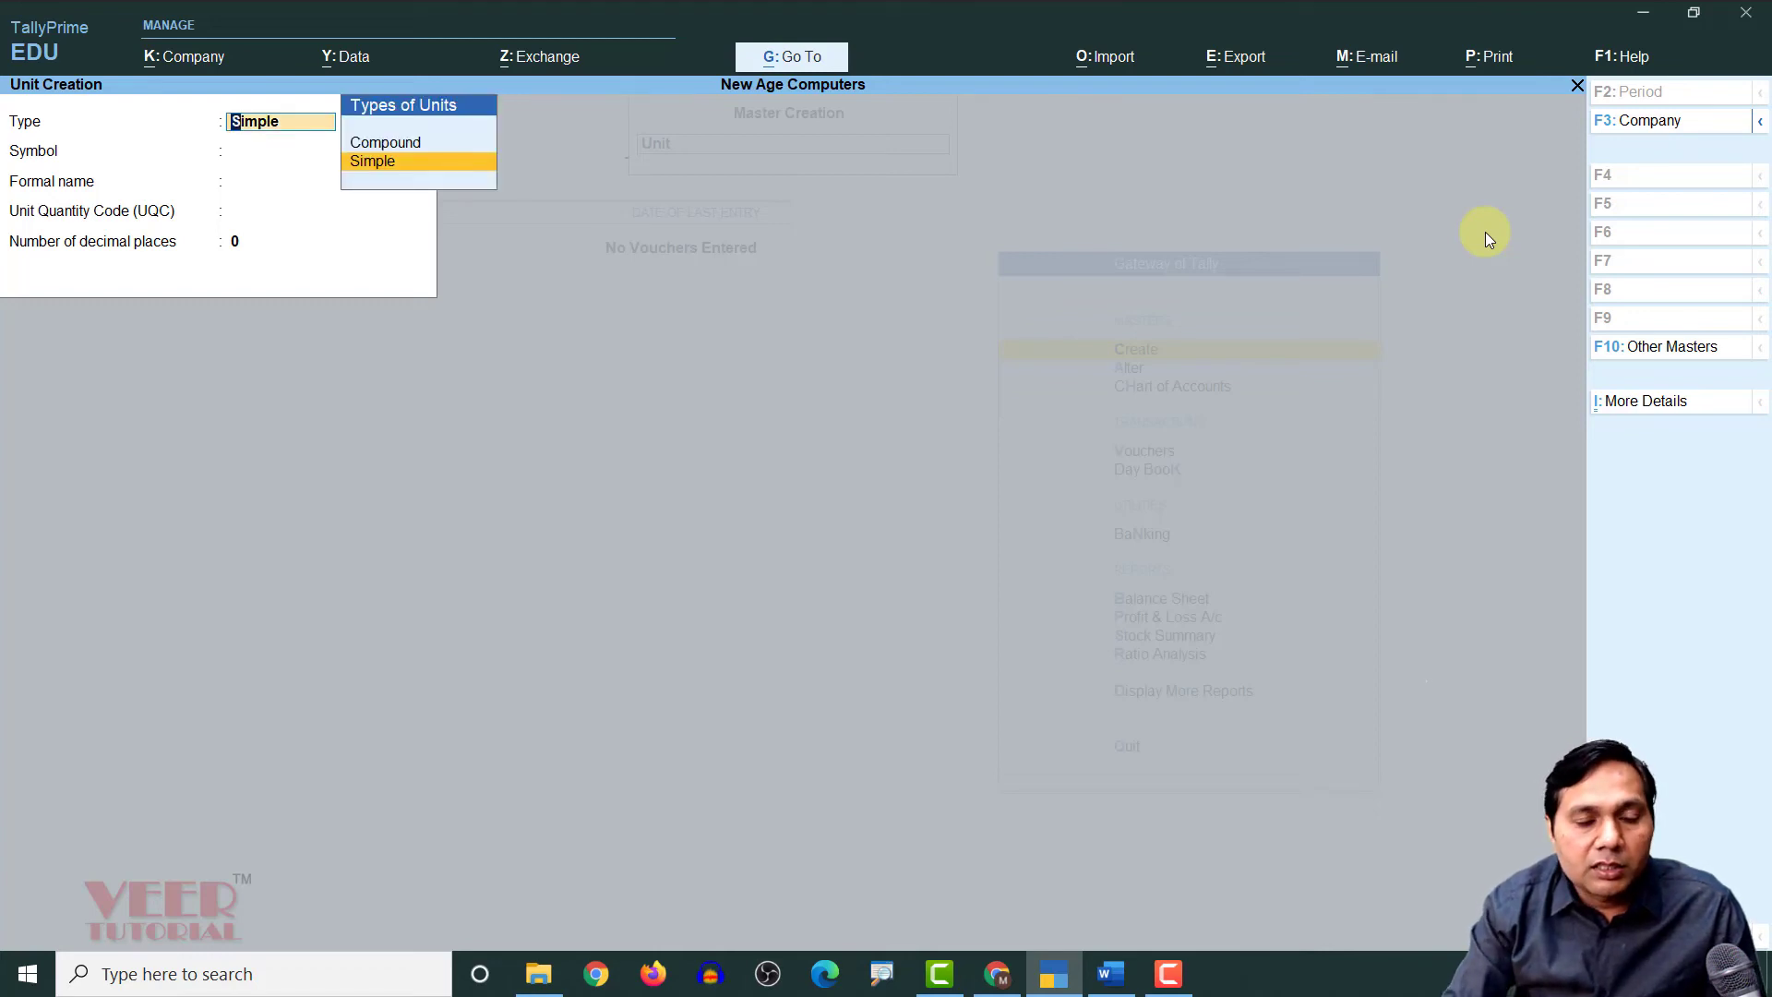
key("Up")
key("Return")
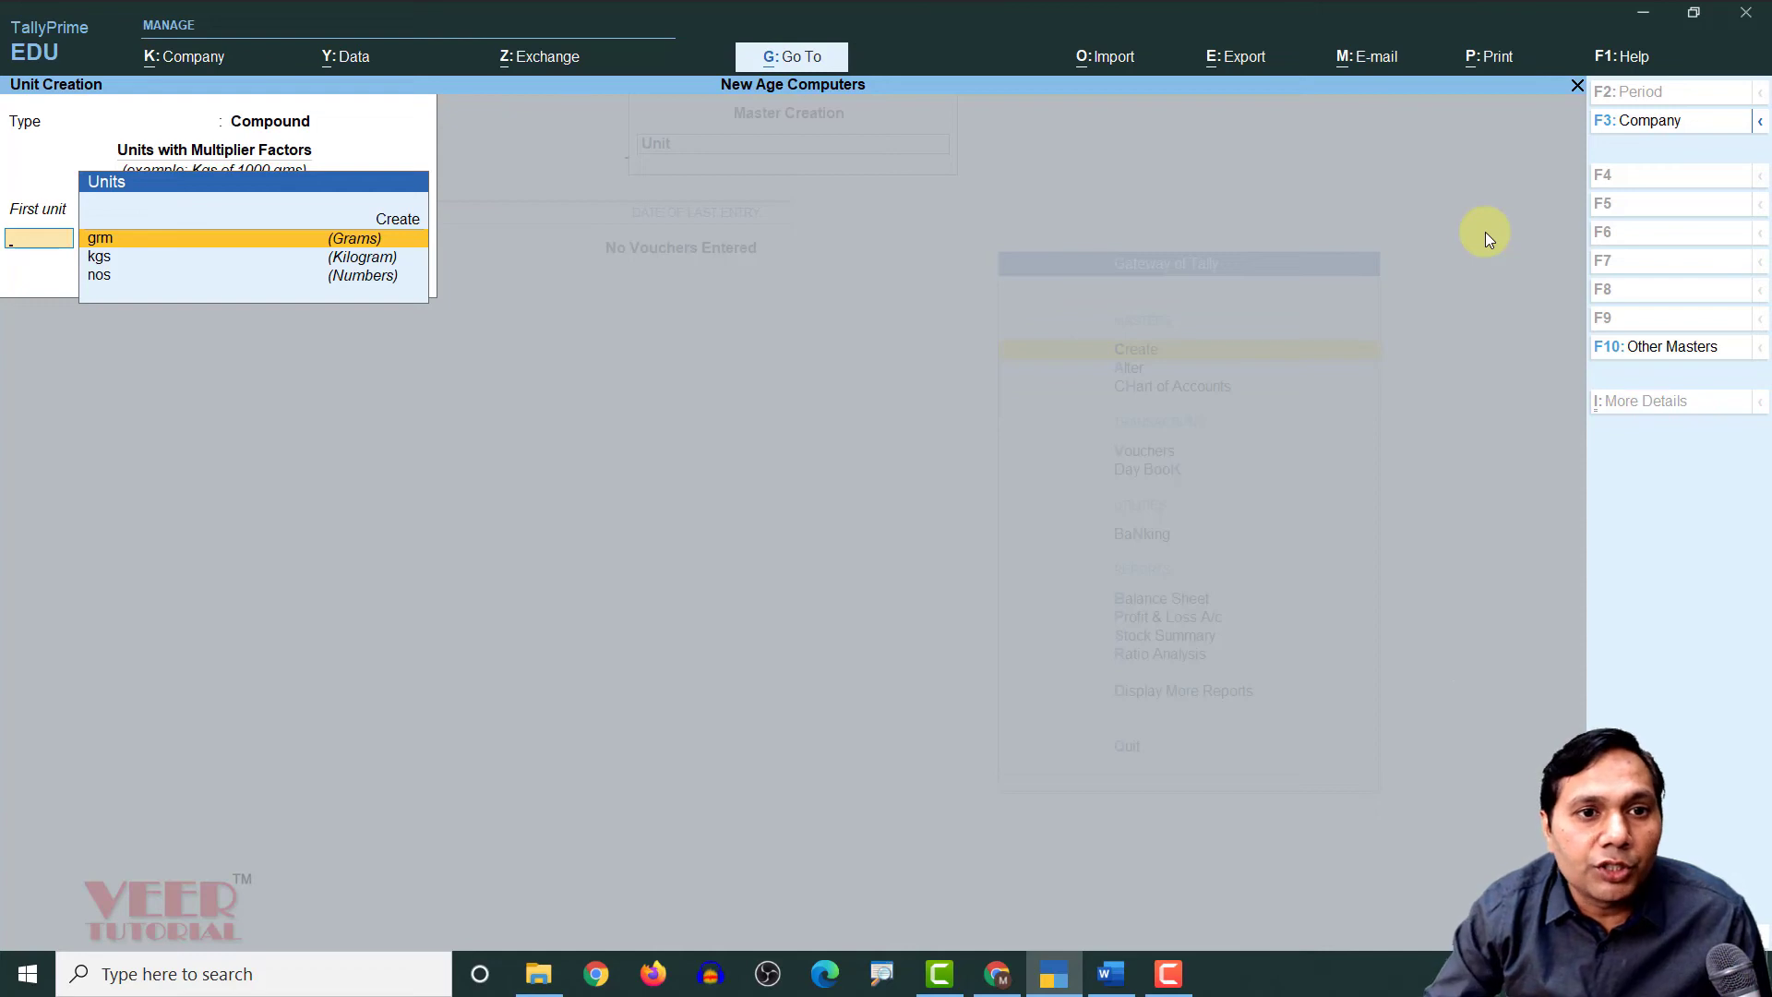
key("Down")
key("Return")
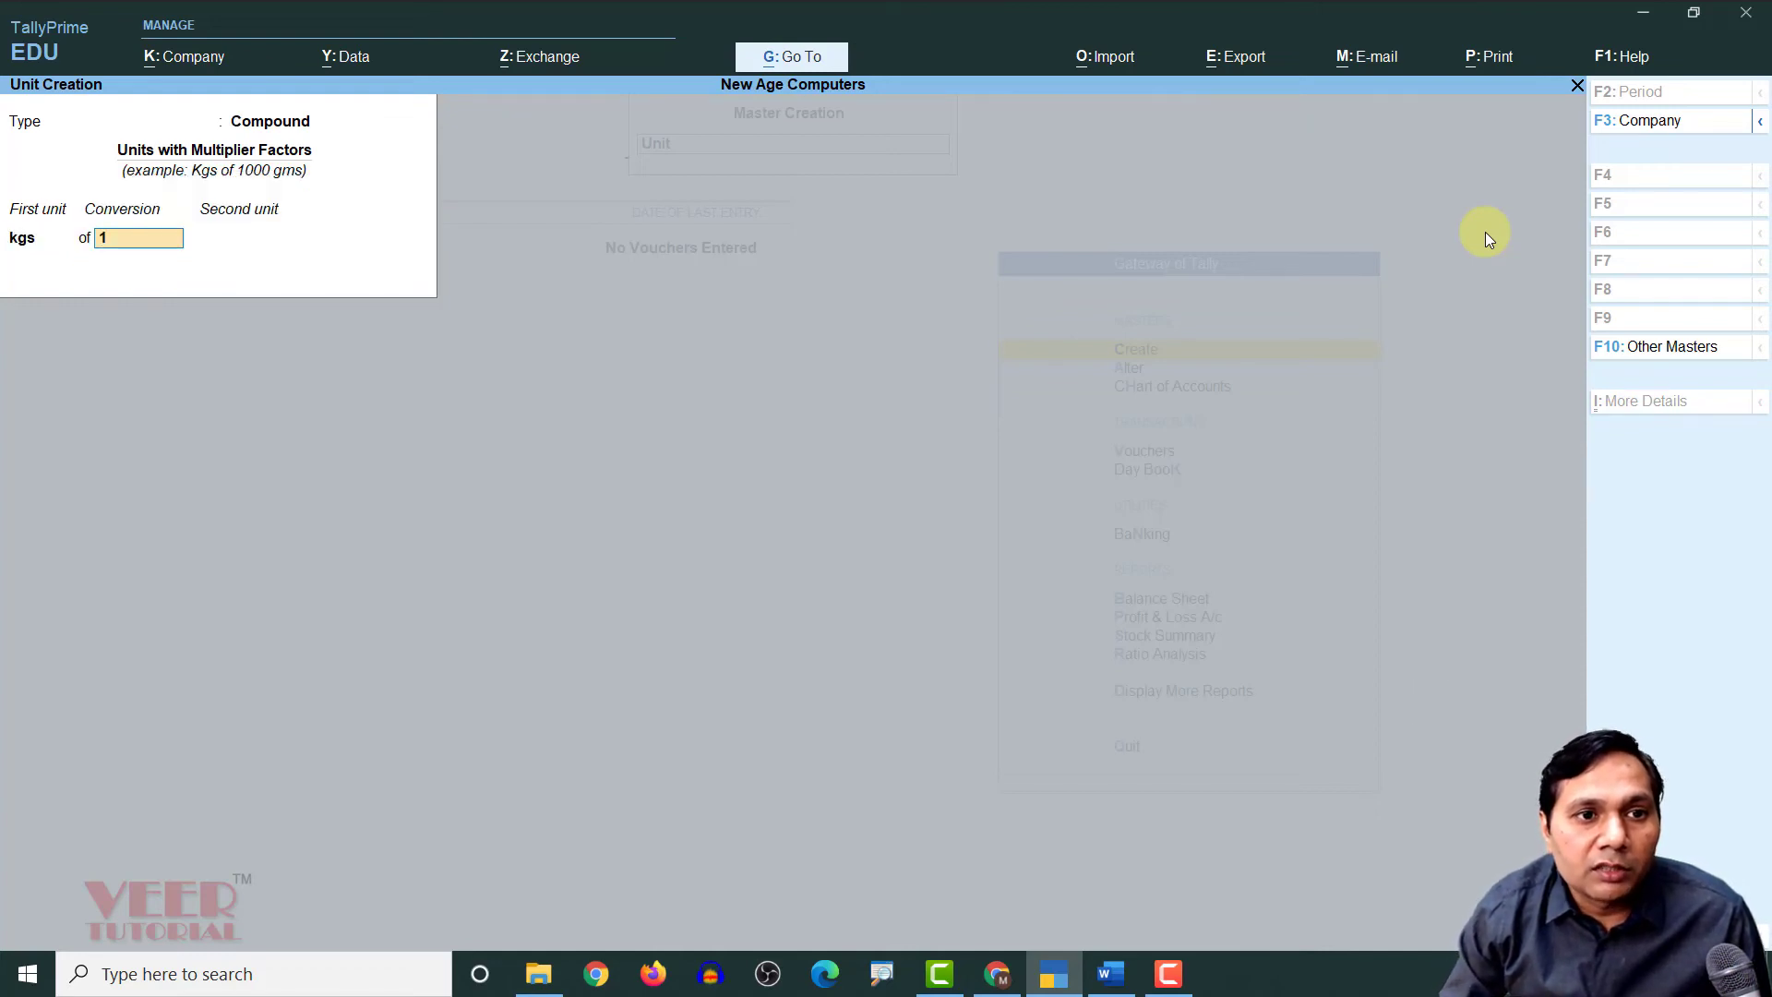
Set the conversion to 1000 with grm as the second unit, and save the compound unit
type("1")
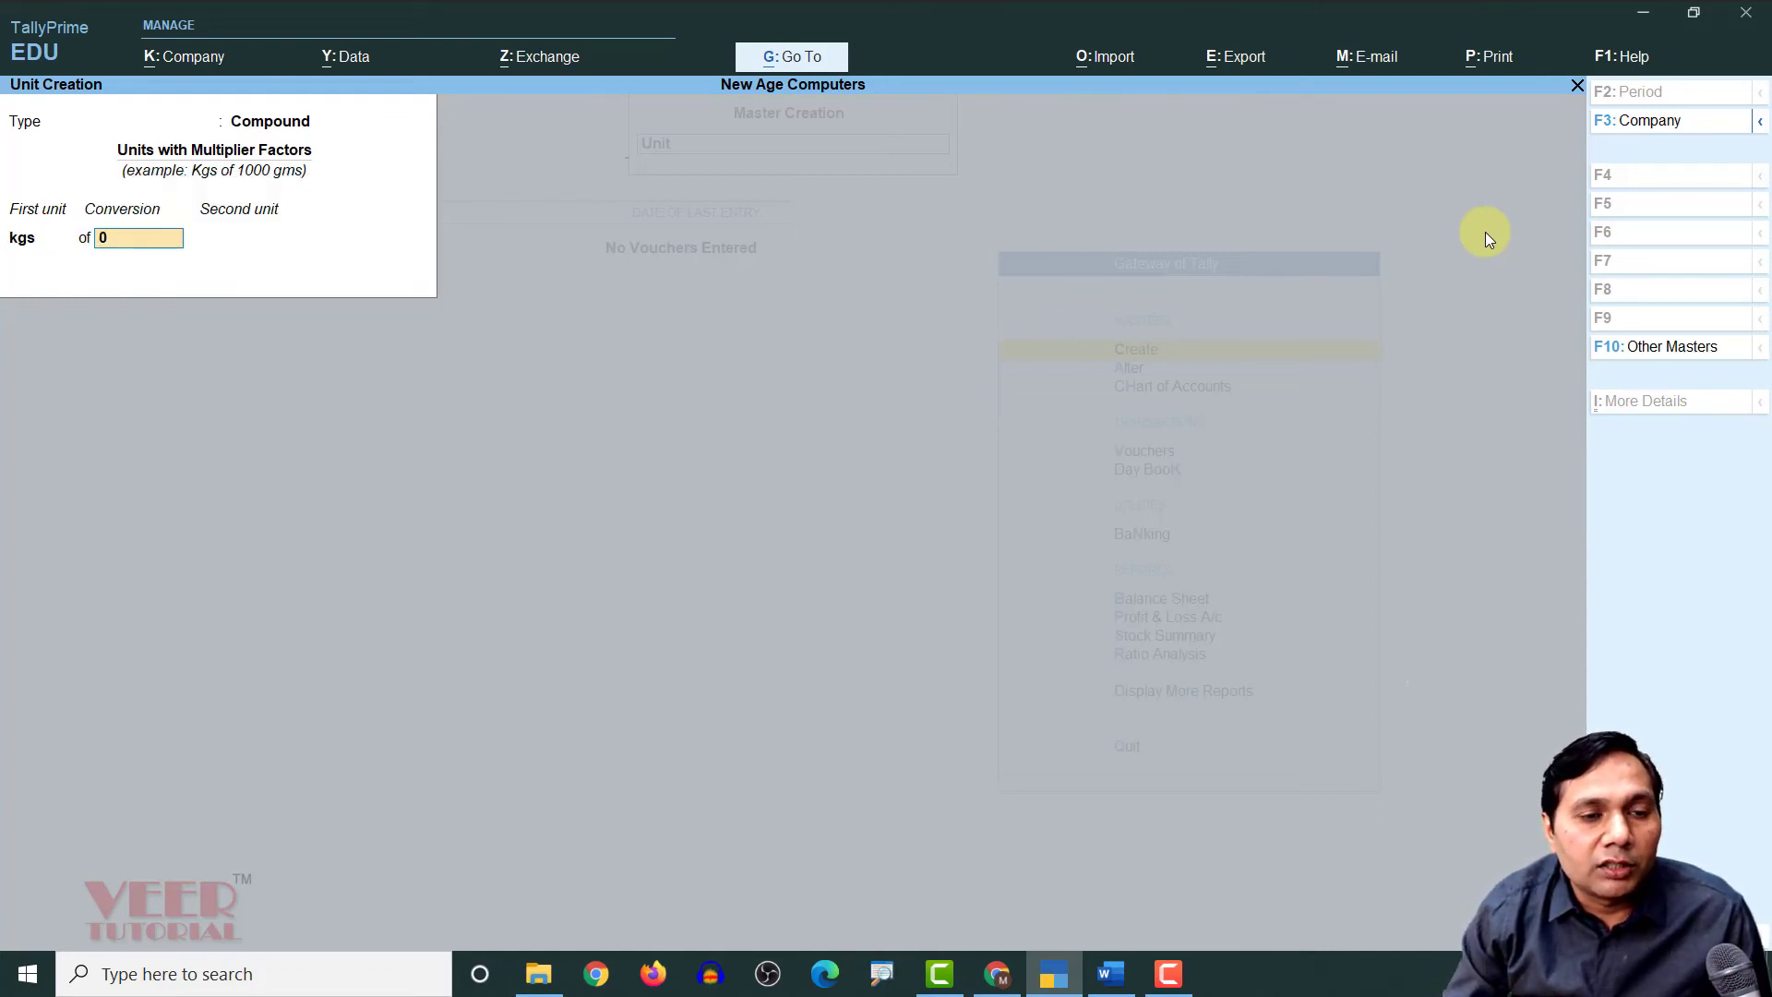
type("00")
key("BackSpace")
key("BackSpace")
key("BackSpace")
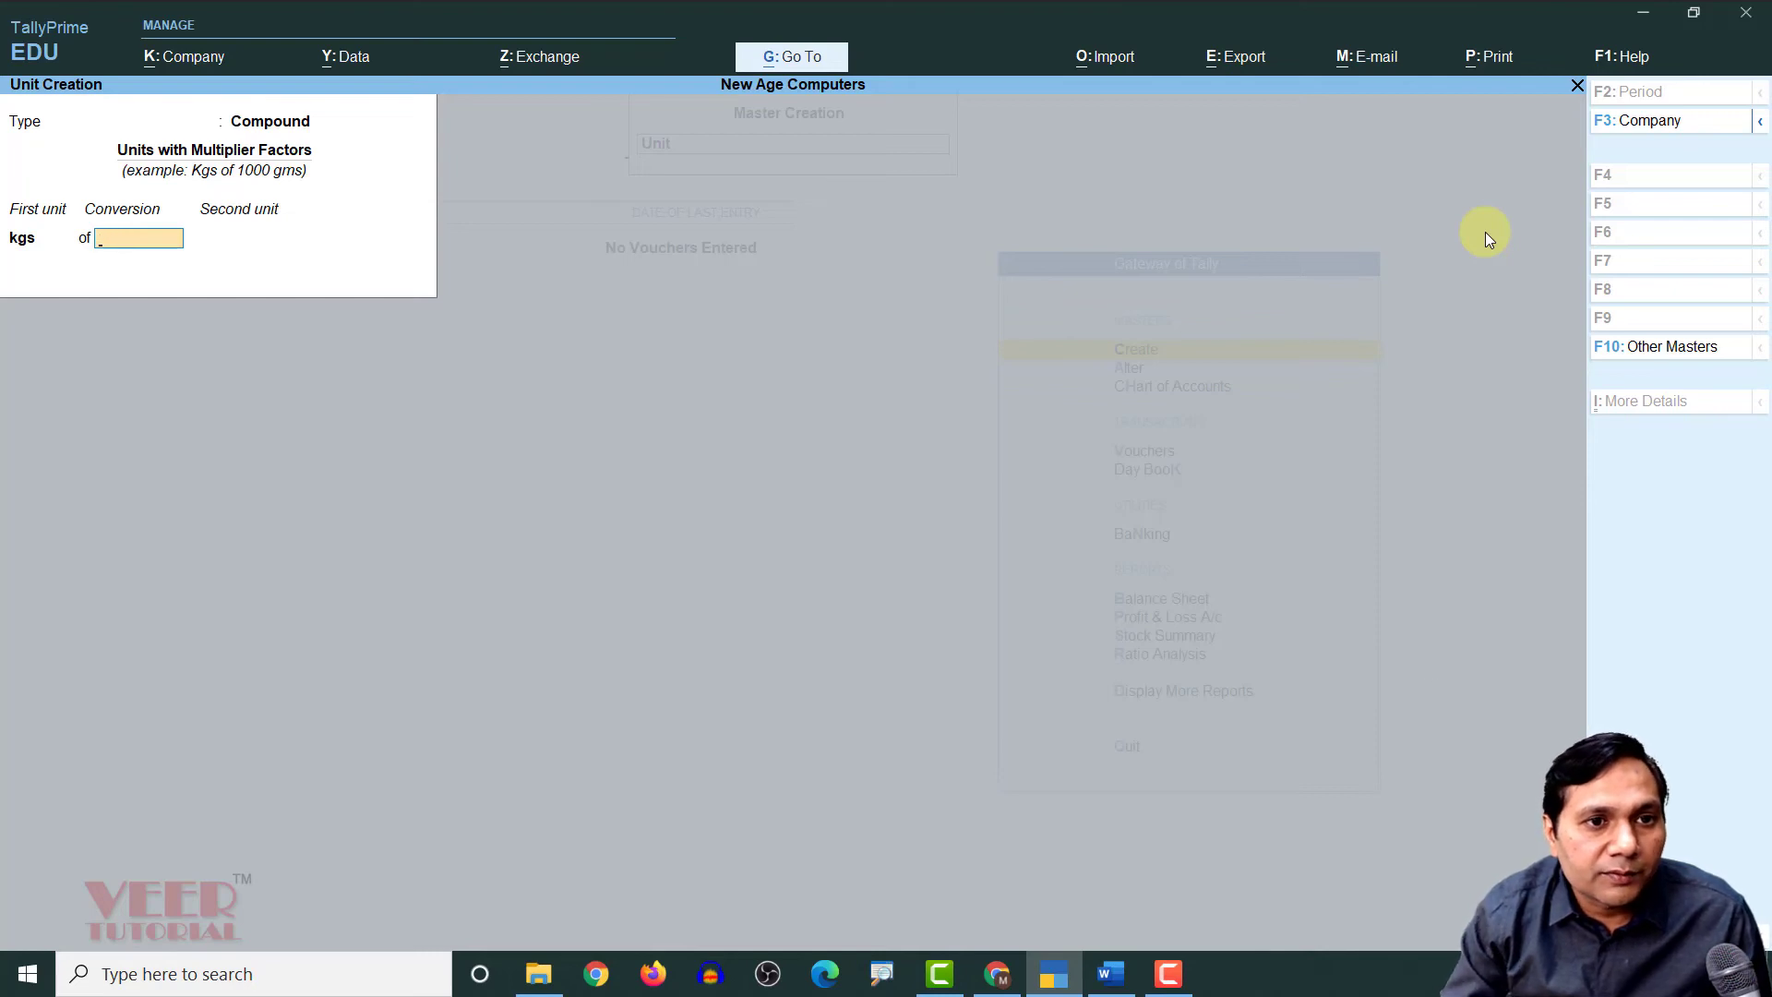
type("10000")
key("BackSpace")
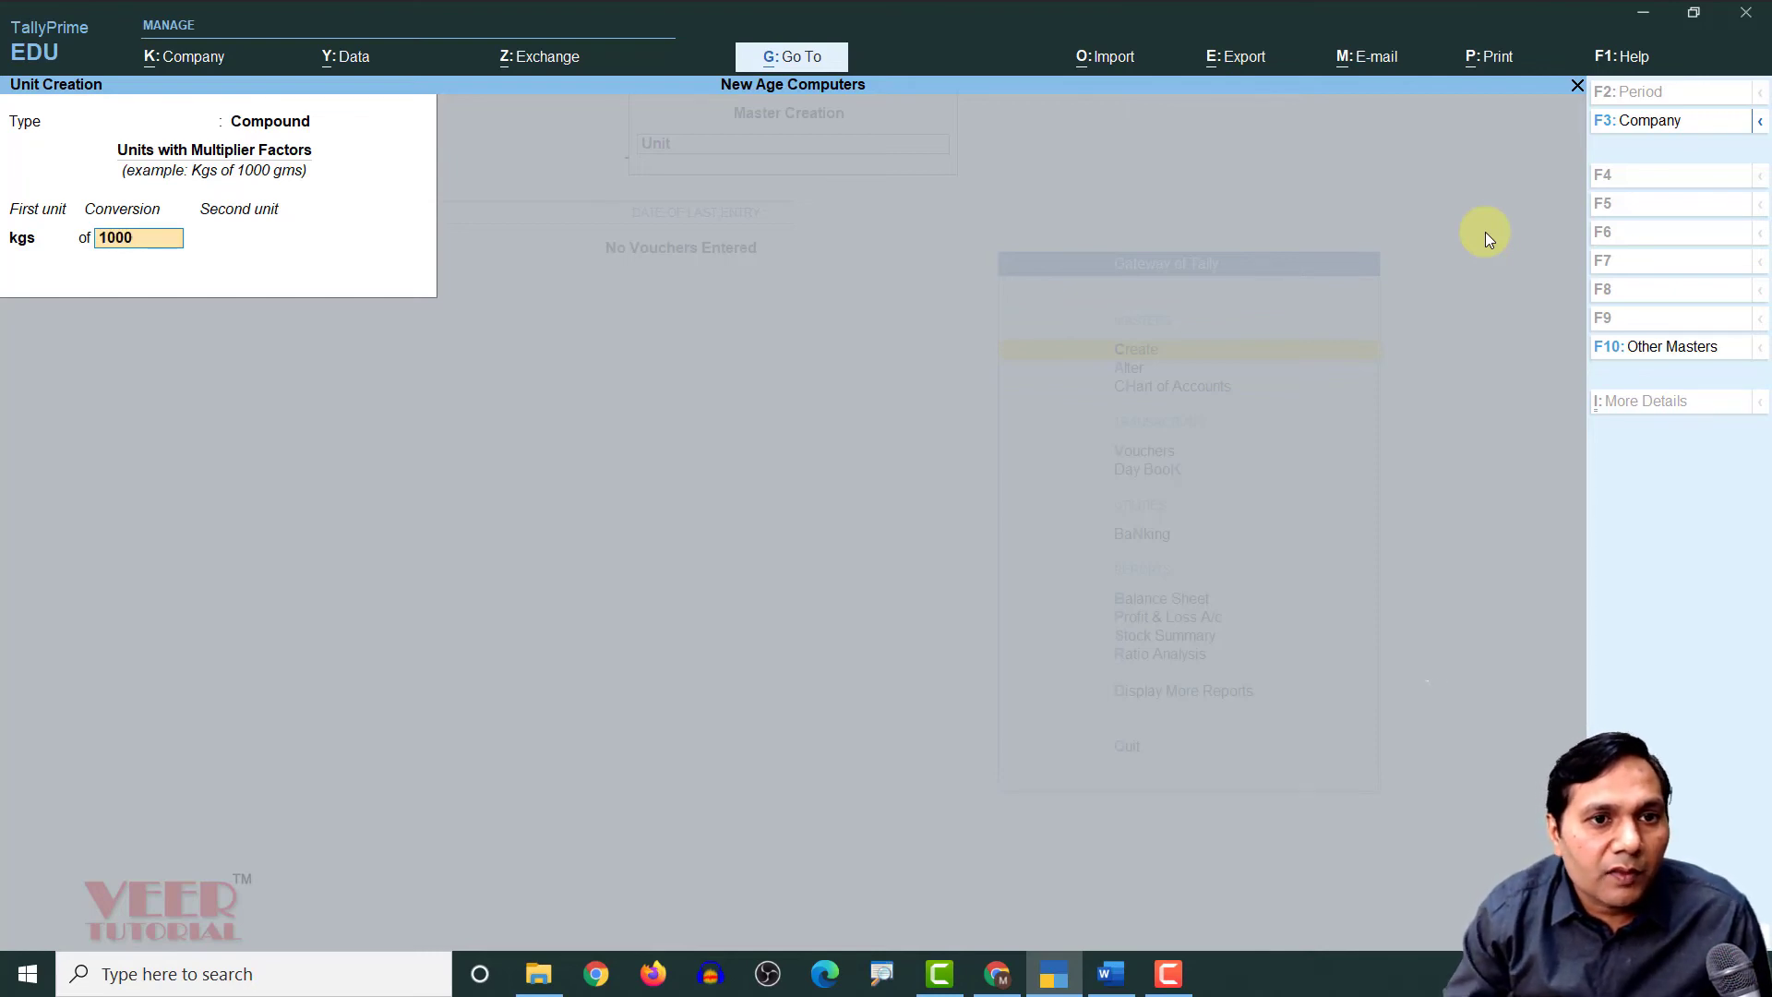
key("Return")
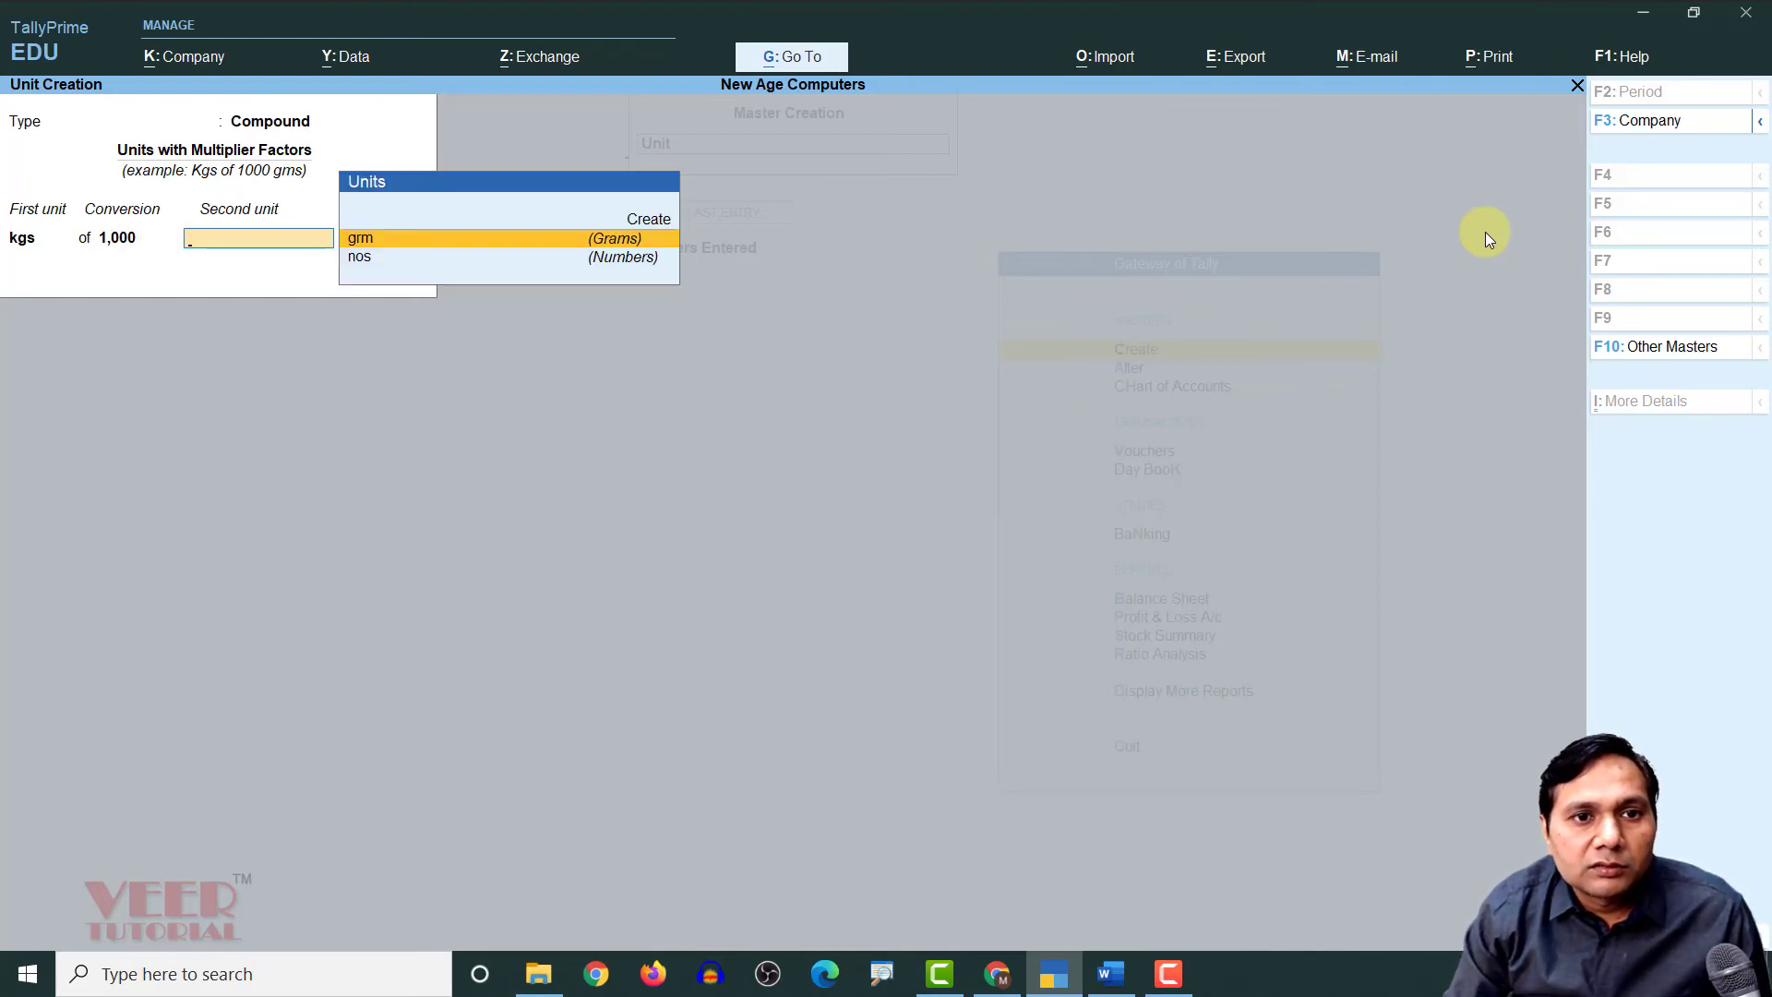
key("Return")
key("Return")
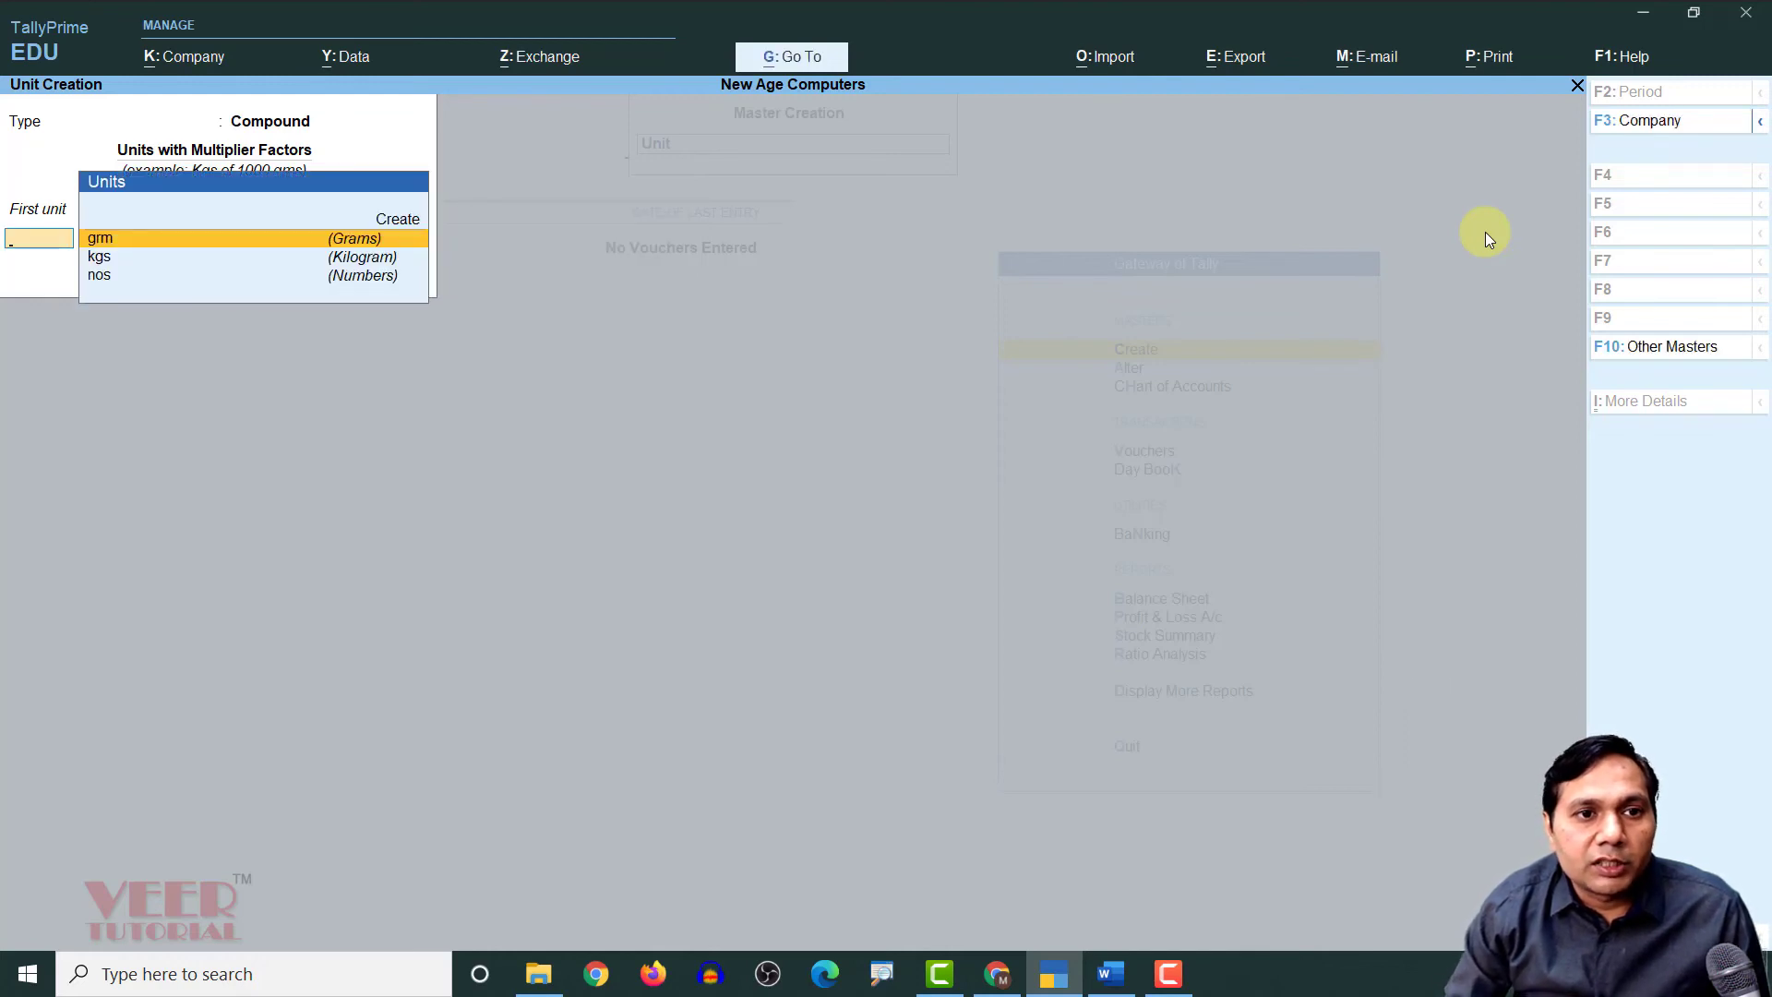
Change the new unit's type to Simple and enter the symbol ton with the formal name Tonnes
key("BackSpace")
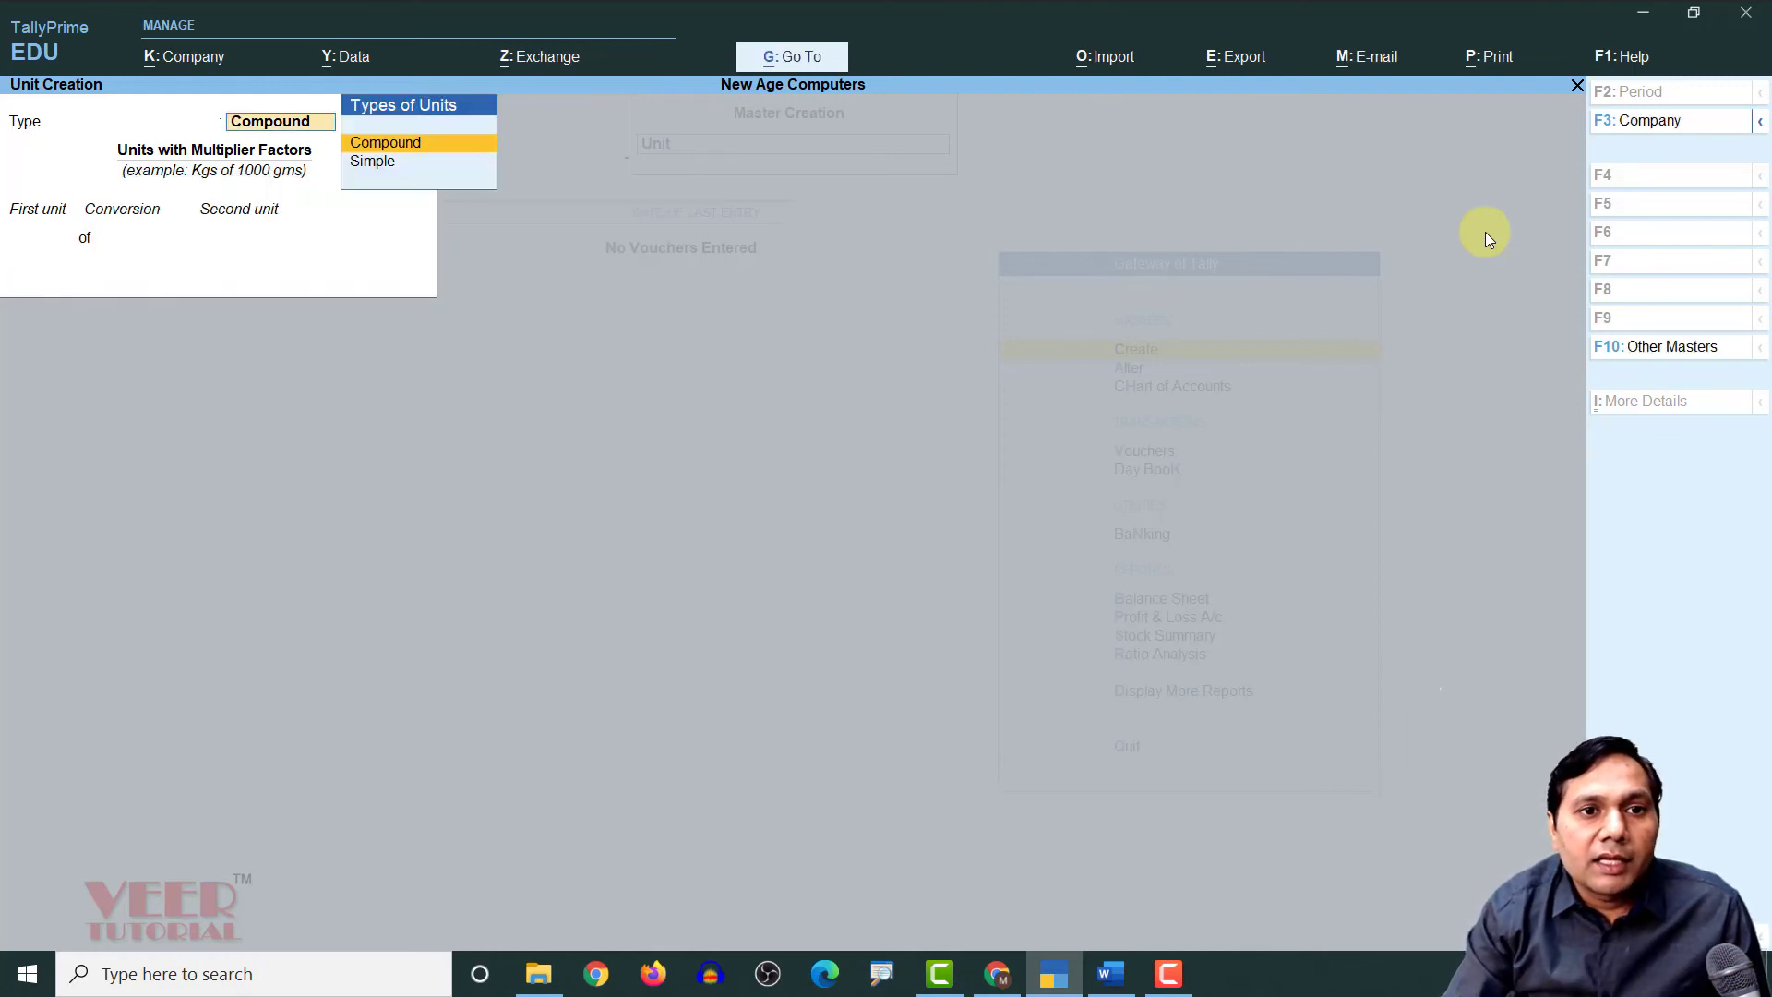
key("Down")
key("Return")
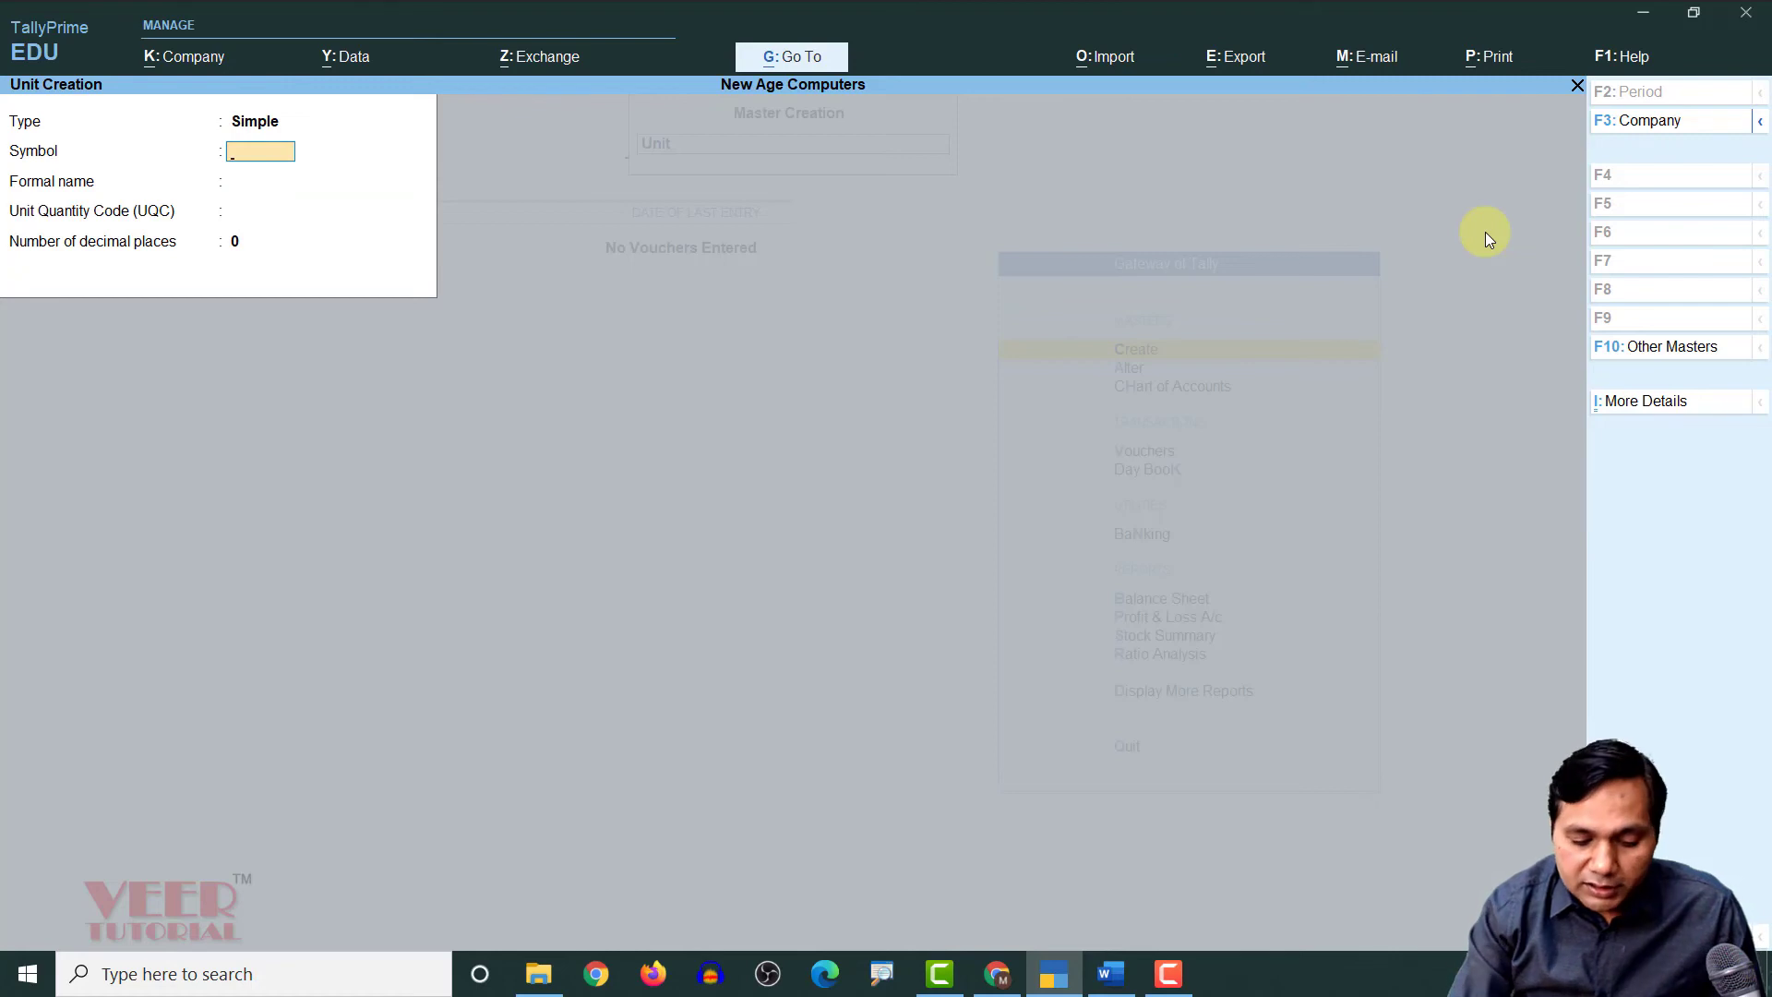
type("ton")
key("Return")
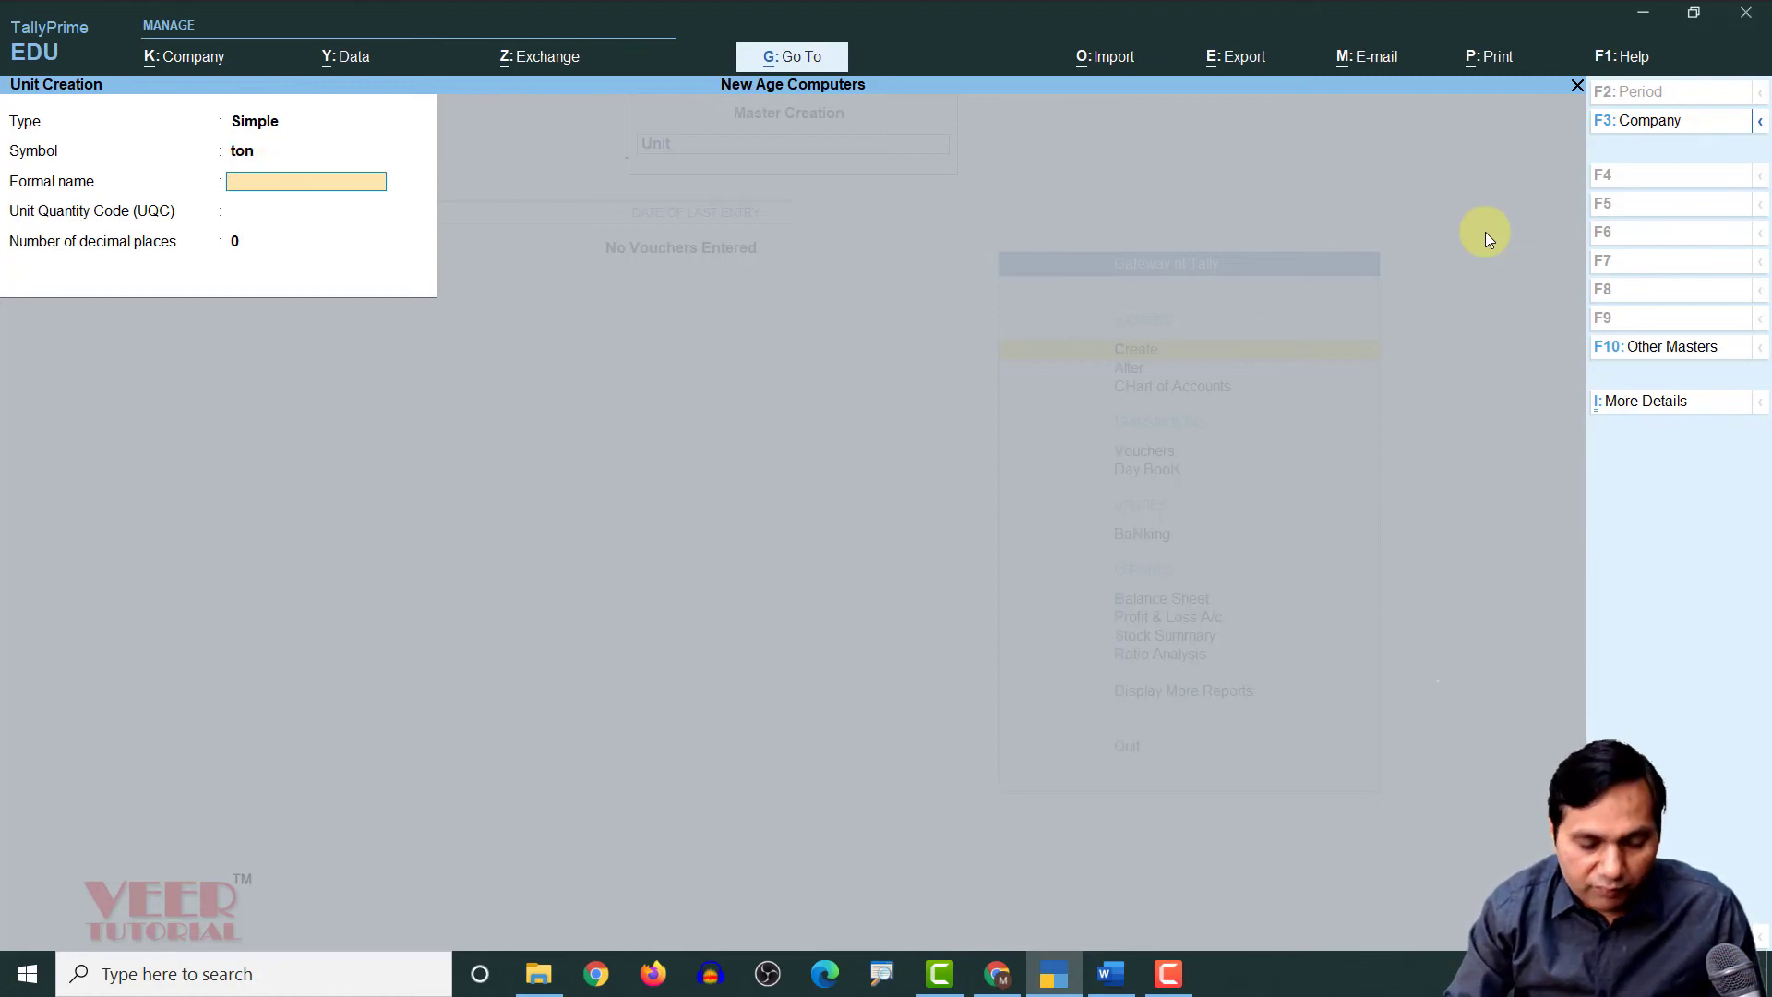
type("Tomm")
key("BackSpace")
key("BackSpace")
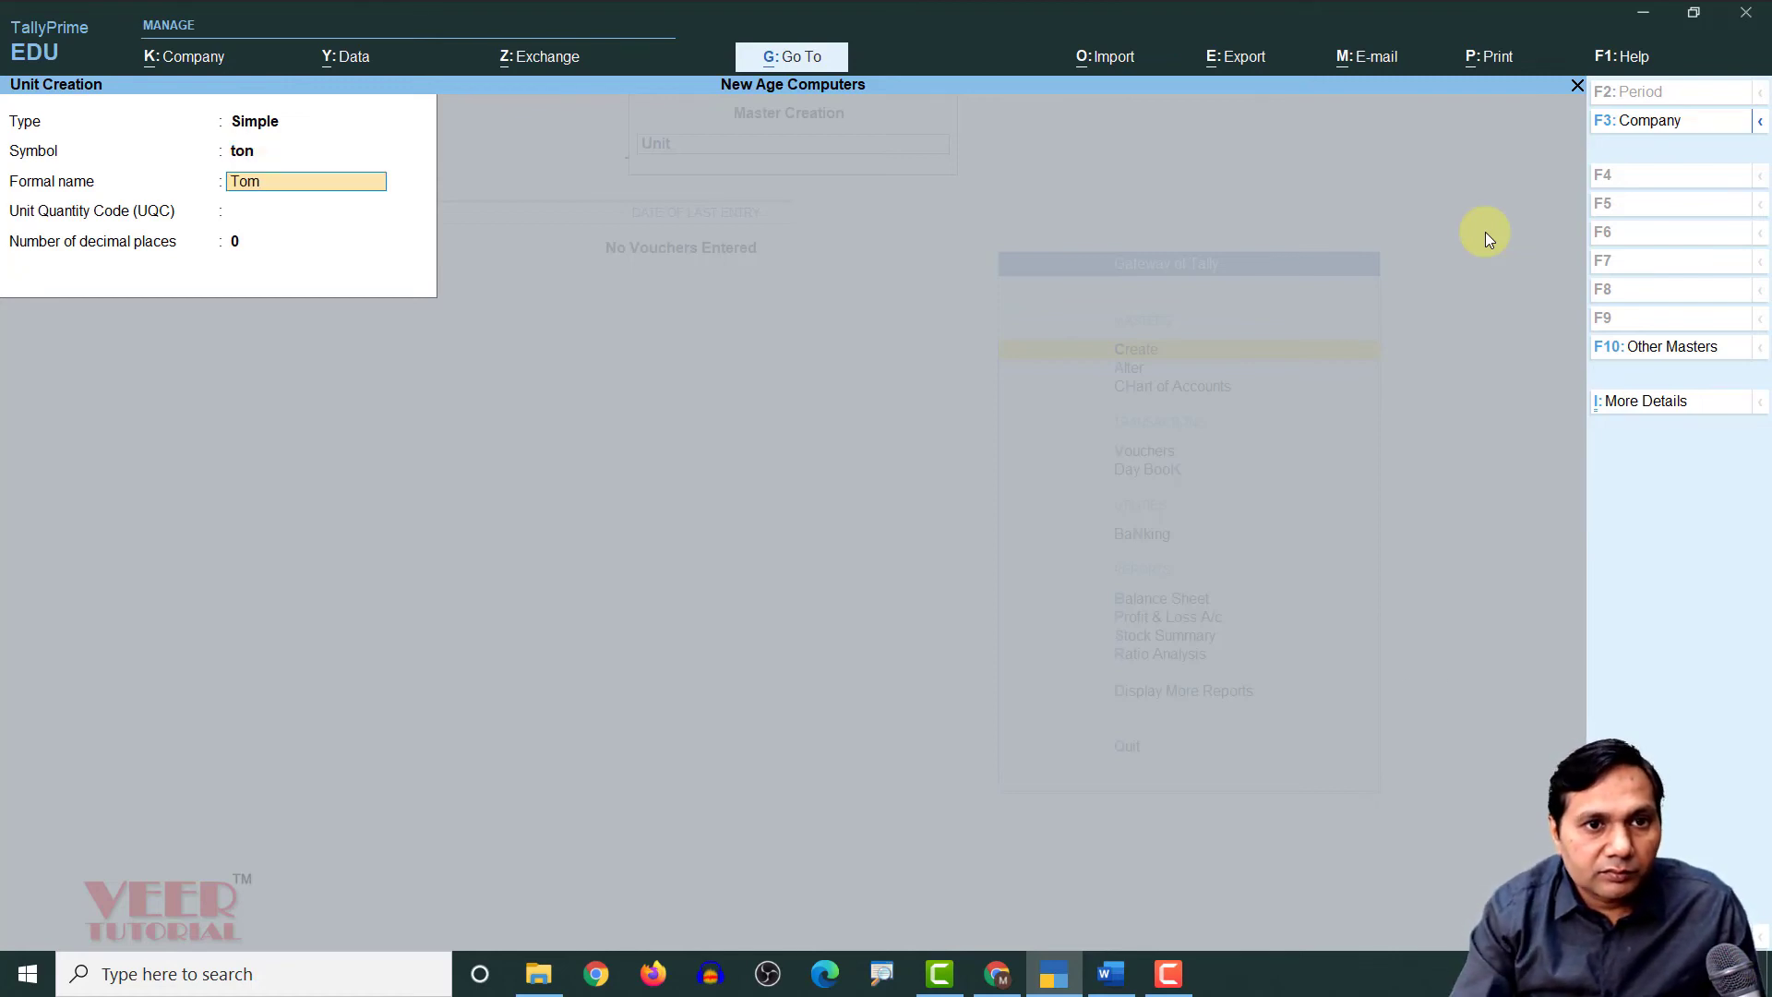
type("nn")
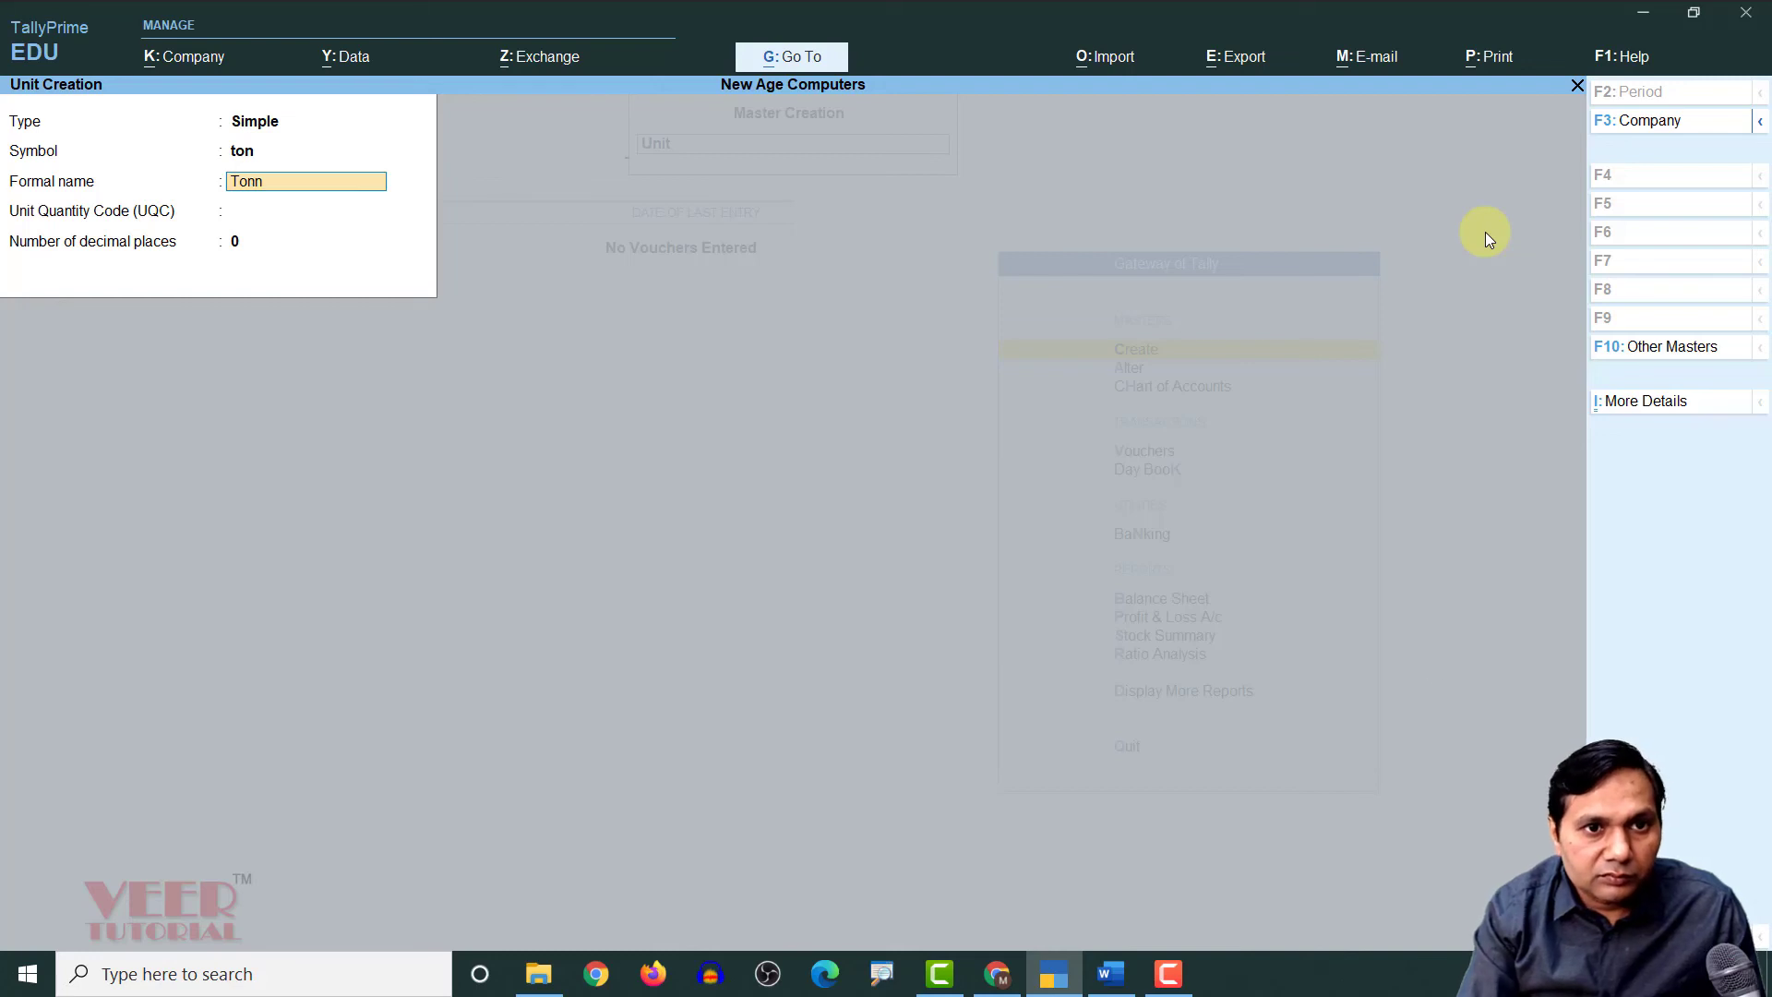
type("es")
key("Return")
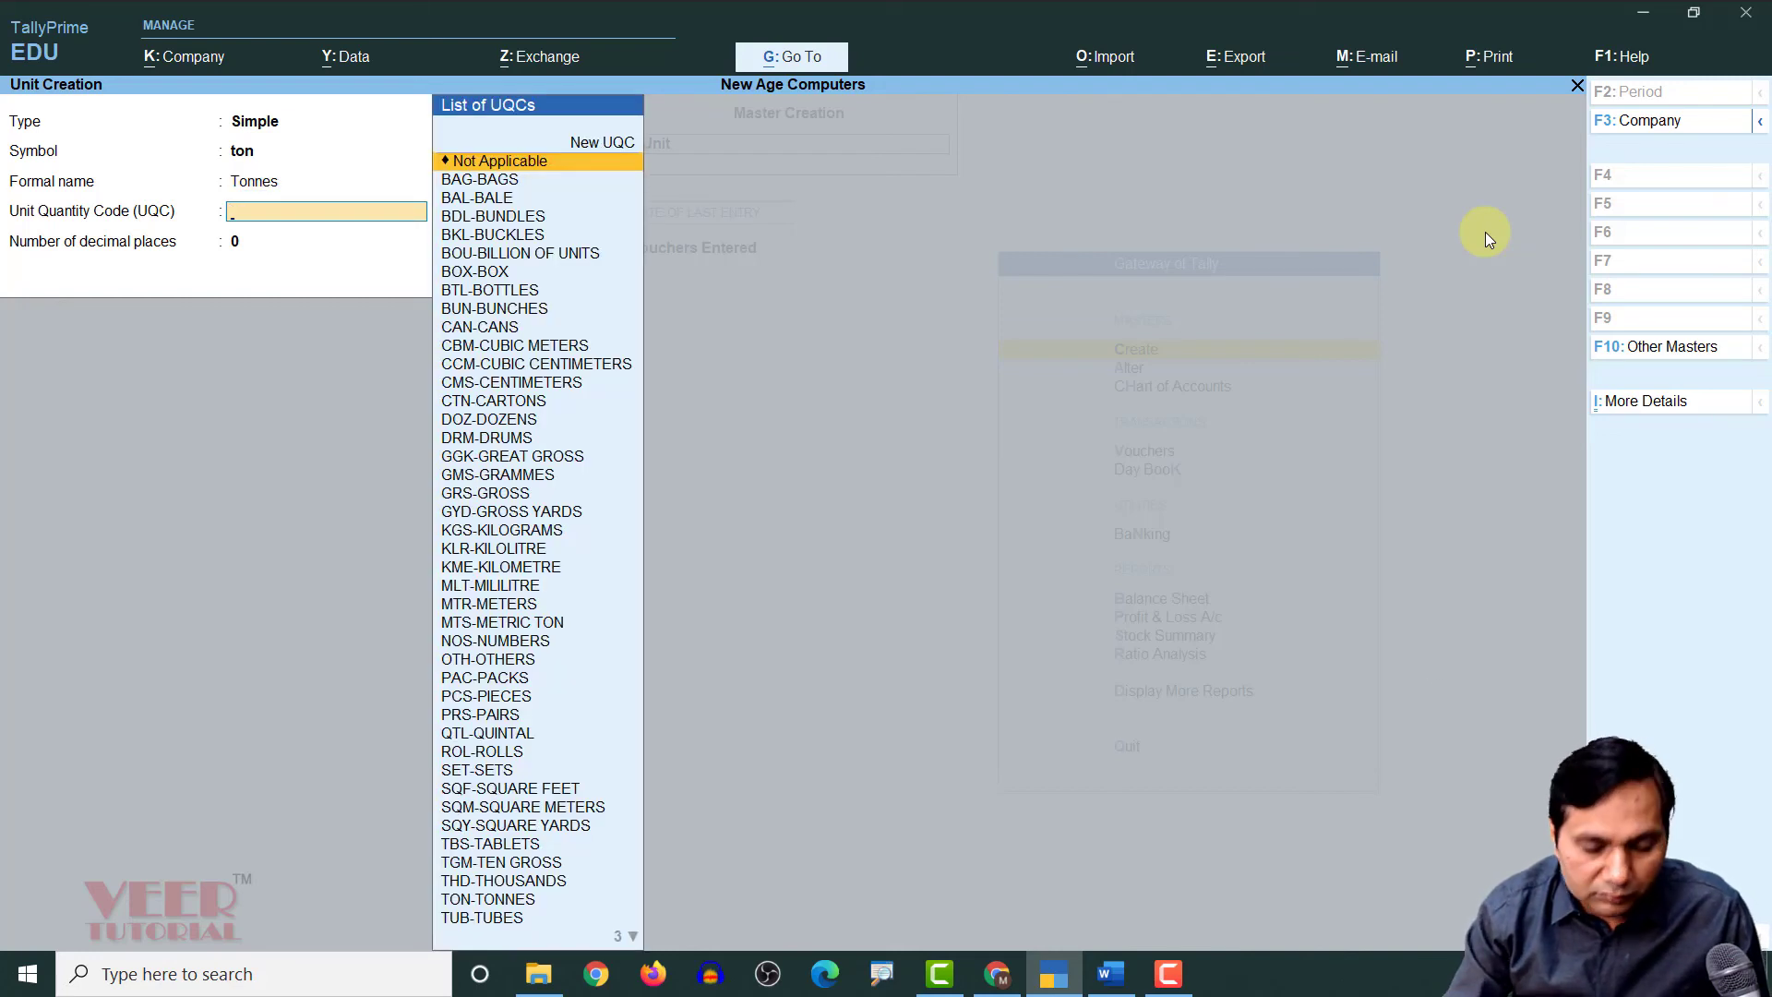
Assign the quantity code TON-TONNES with 2 decimal places to the ton unit, and save it
type("t")
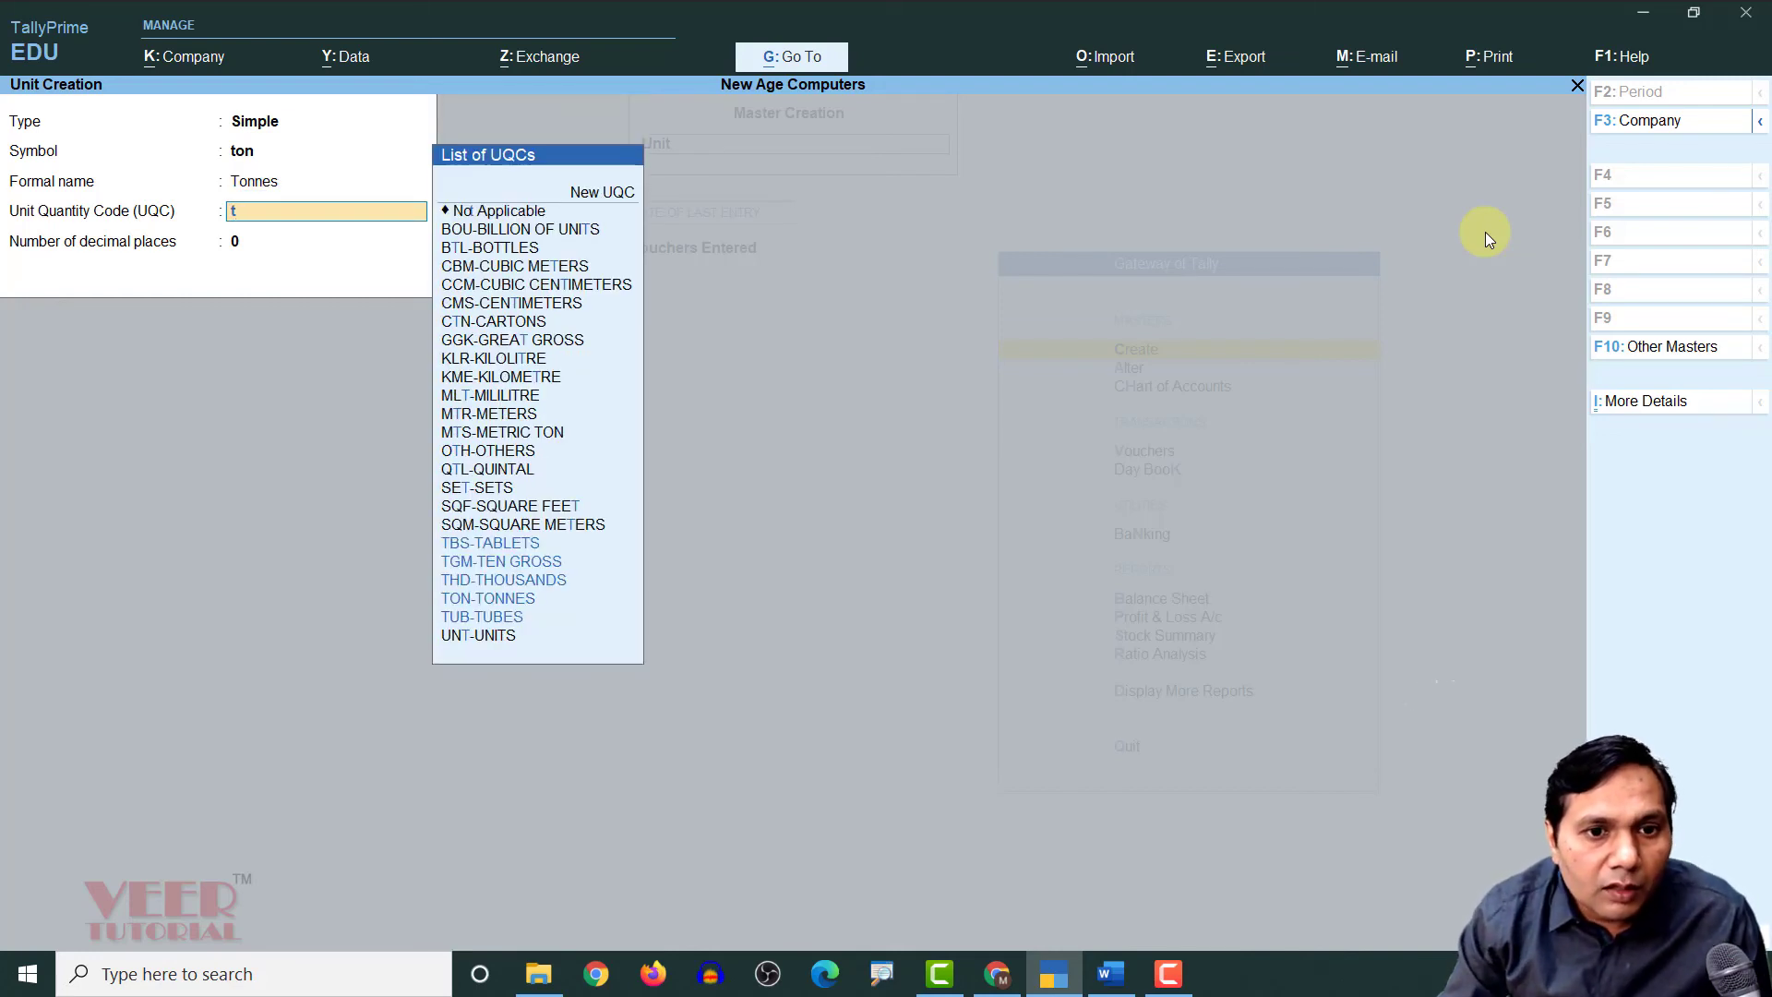
key("Up")
key("Up")
key("Up")
key("Return")
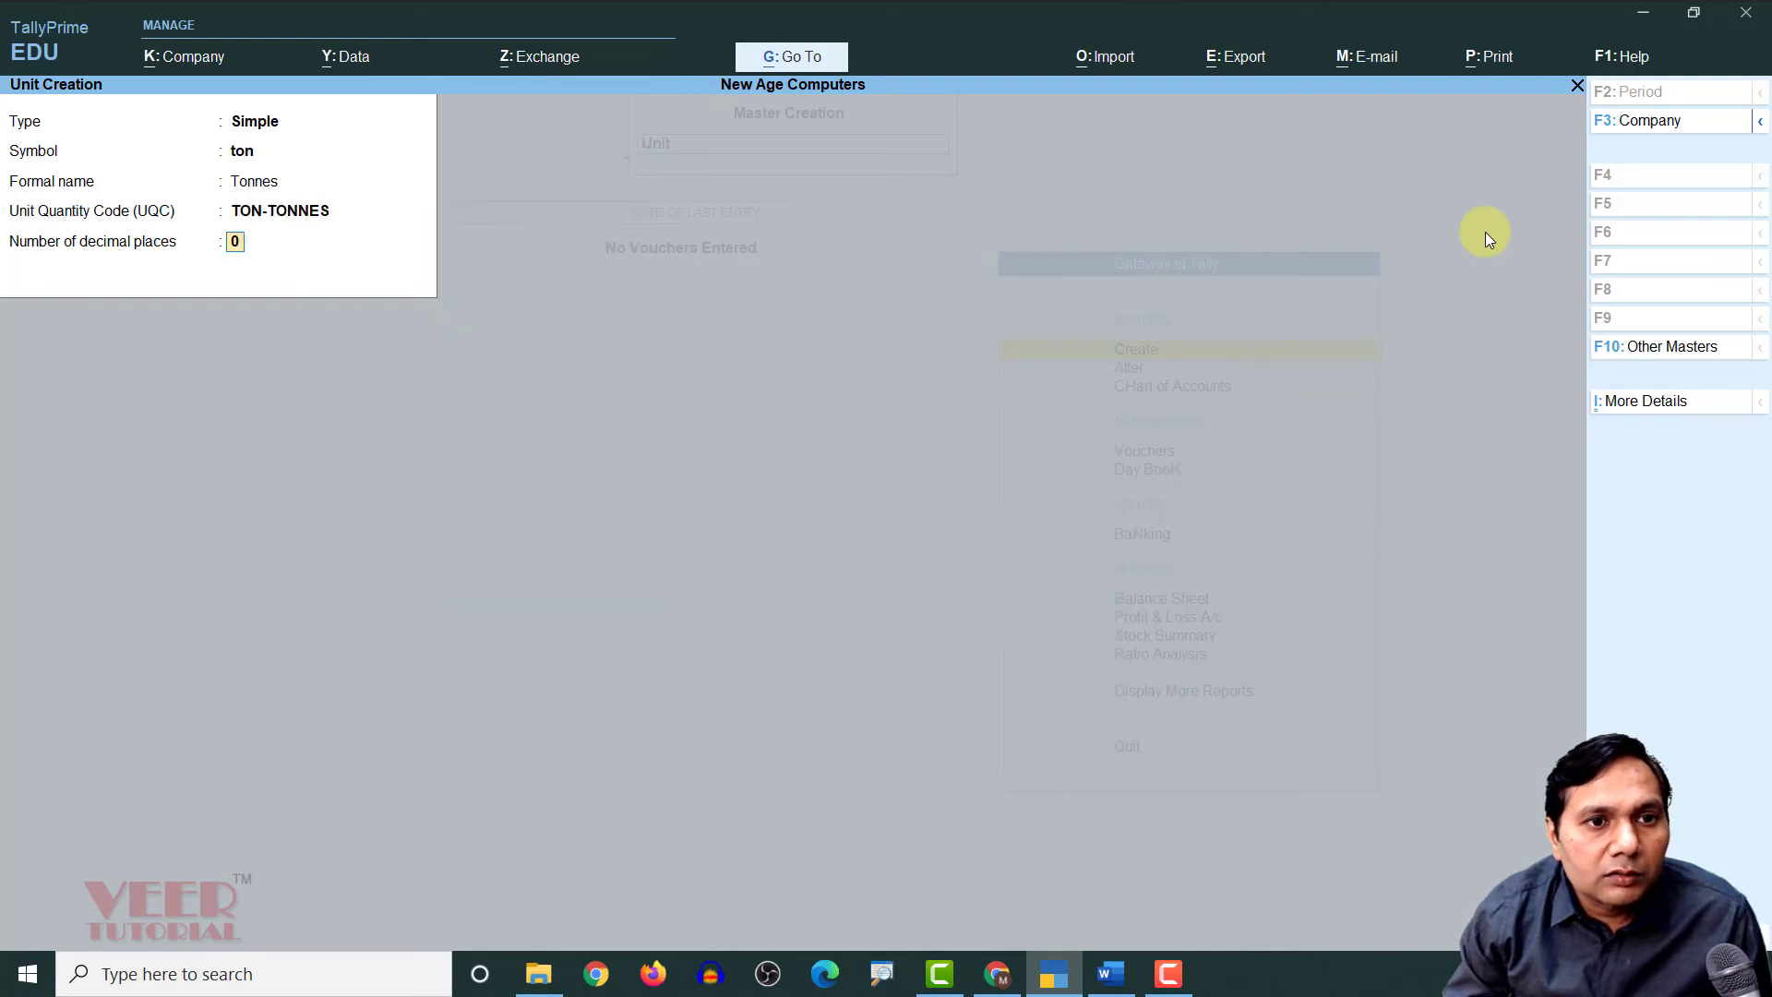
type("2")
key("Return")
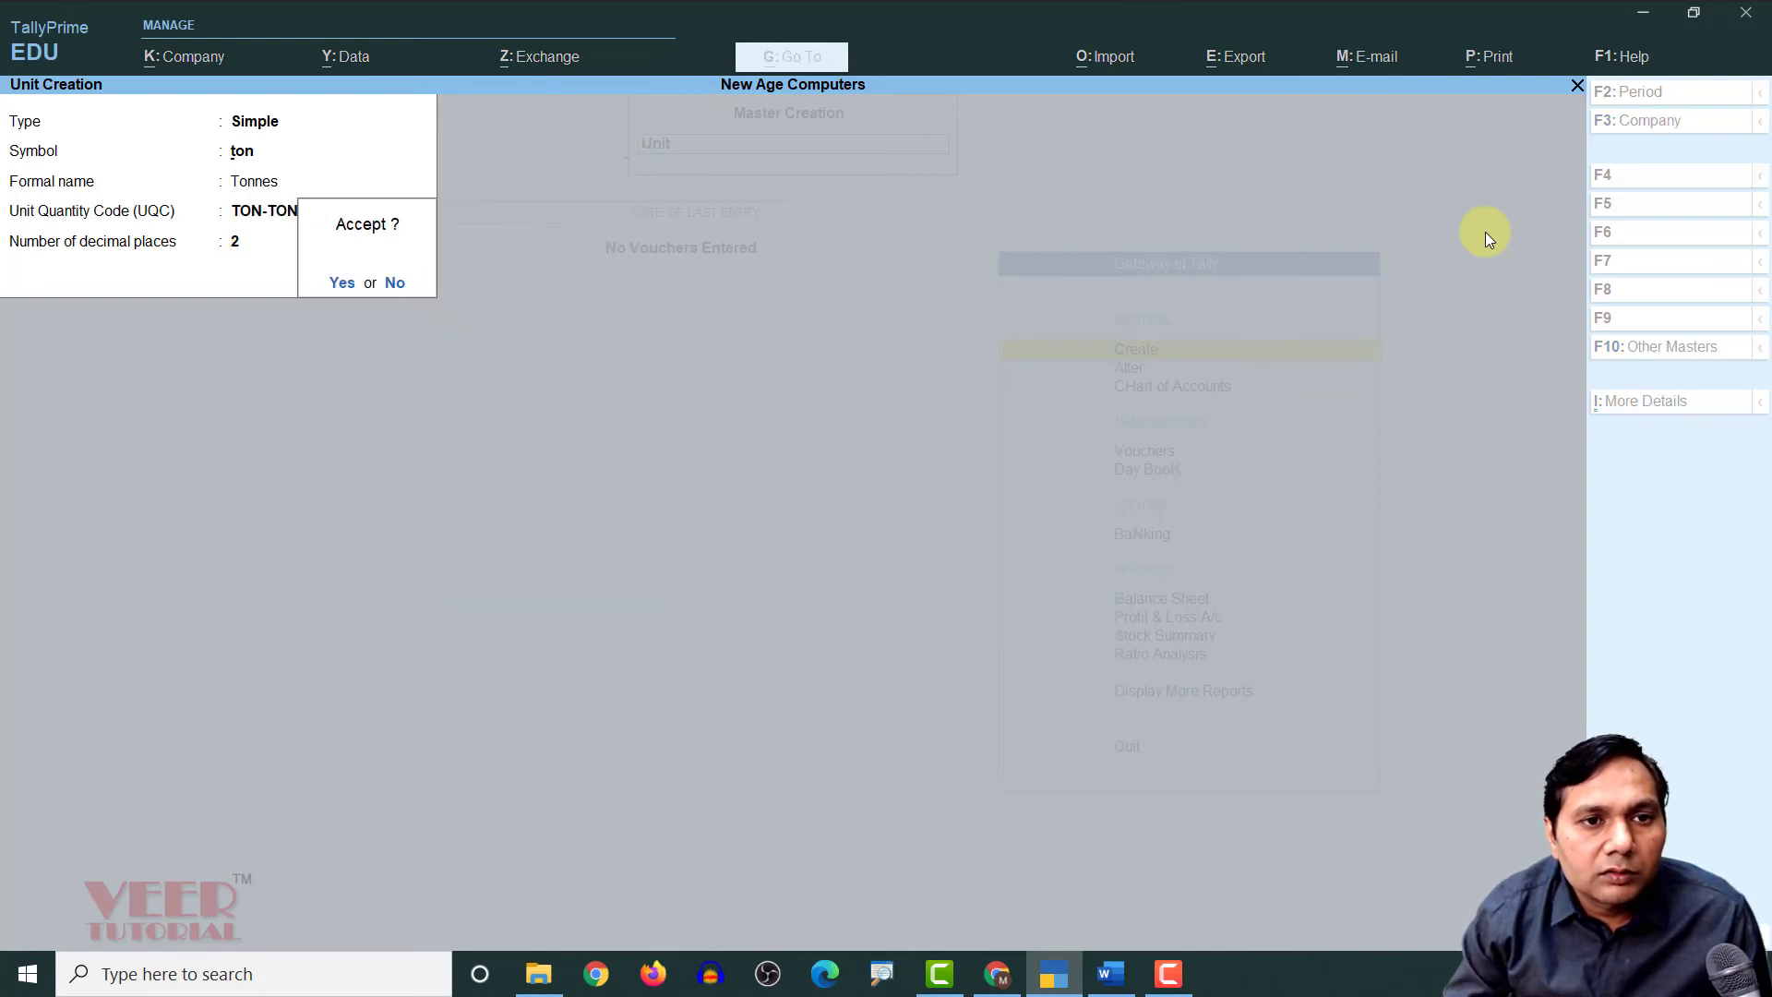
key("Return")
Change the new unit's type to Compound and choose ton as its first unit
key("BackSpace")
key("Up")
key("Return")
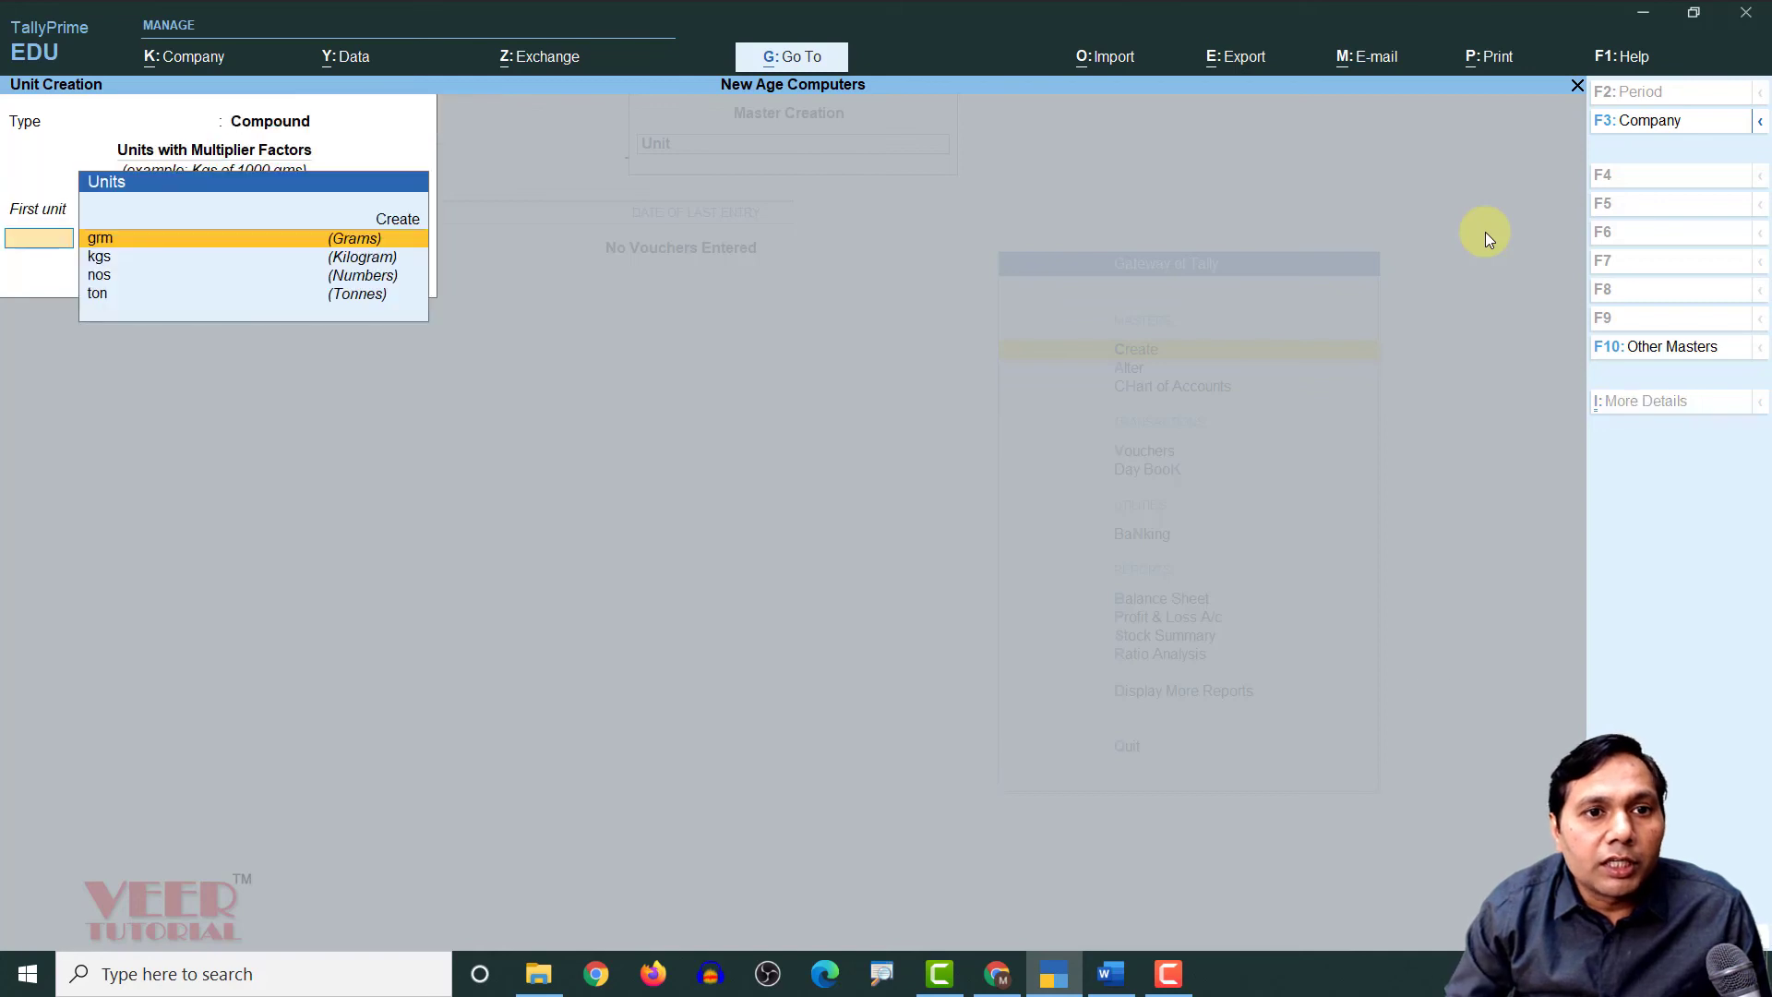
key("Down")
key("Down")
key("Down")
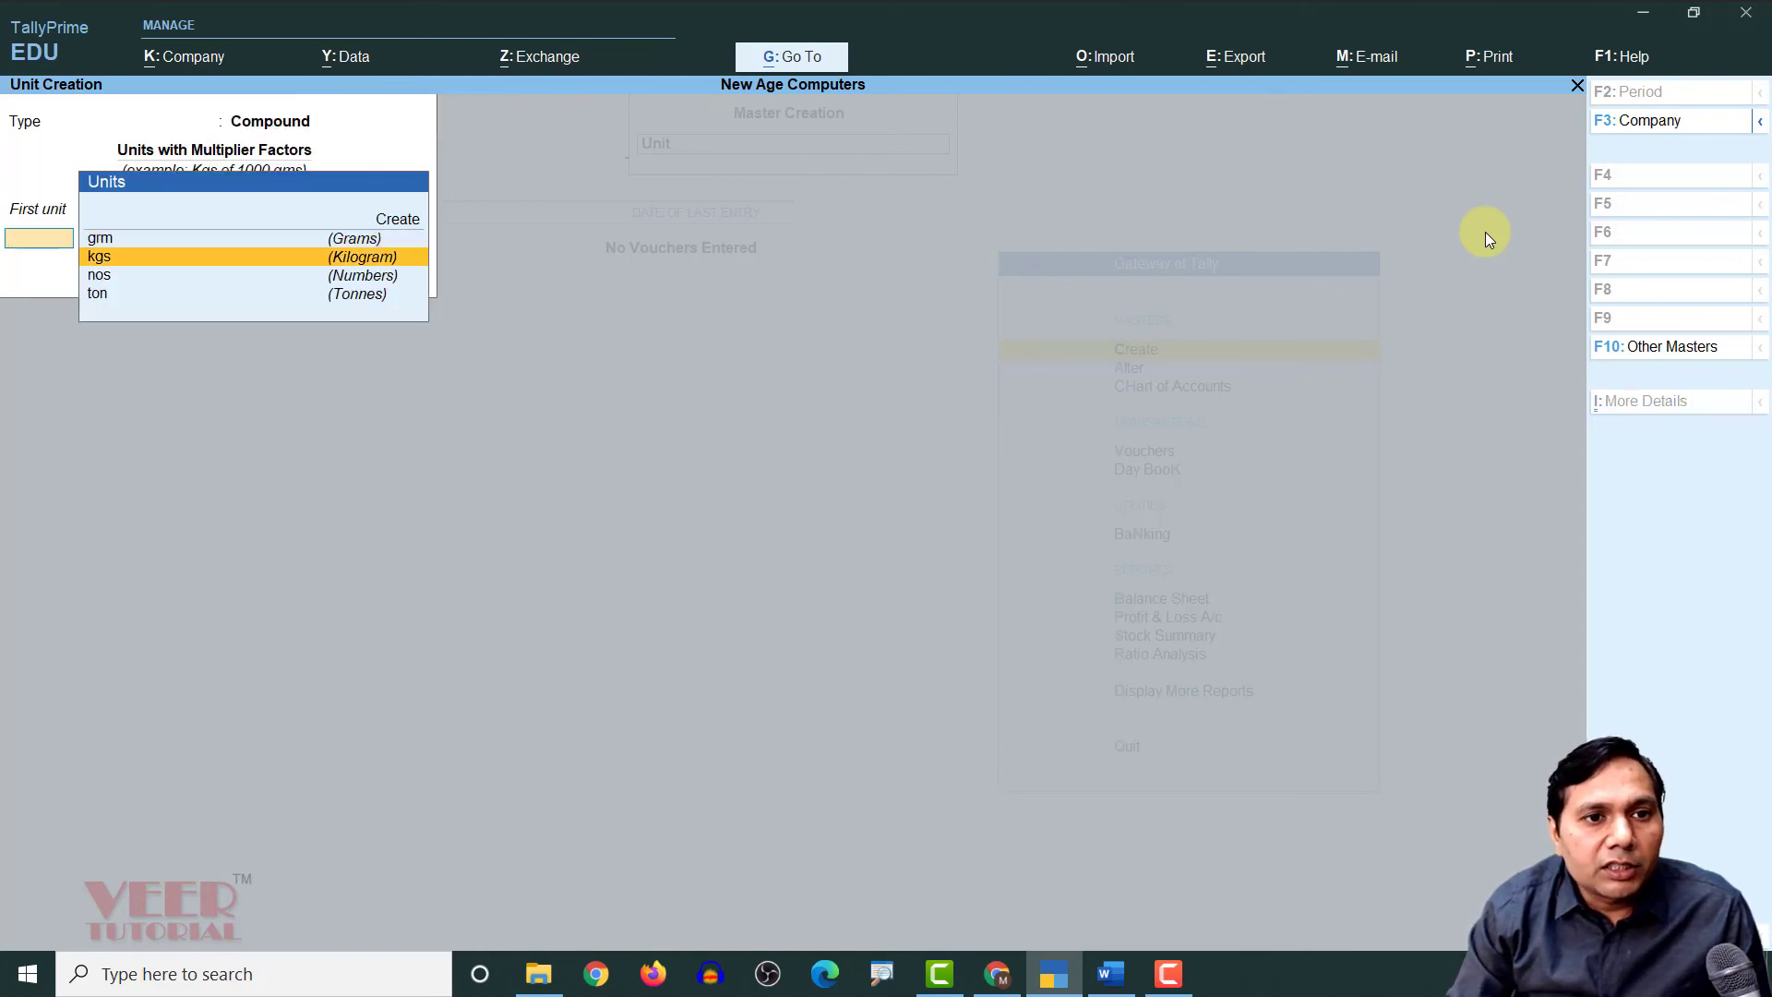
key("Return")
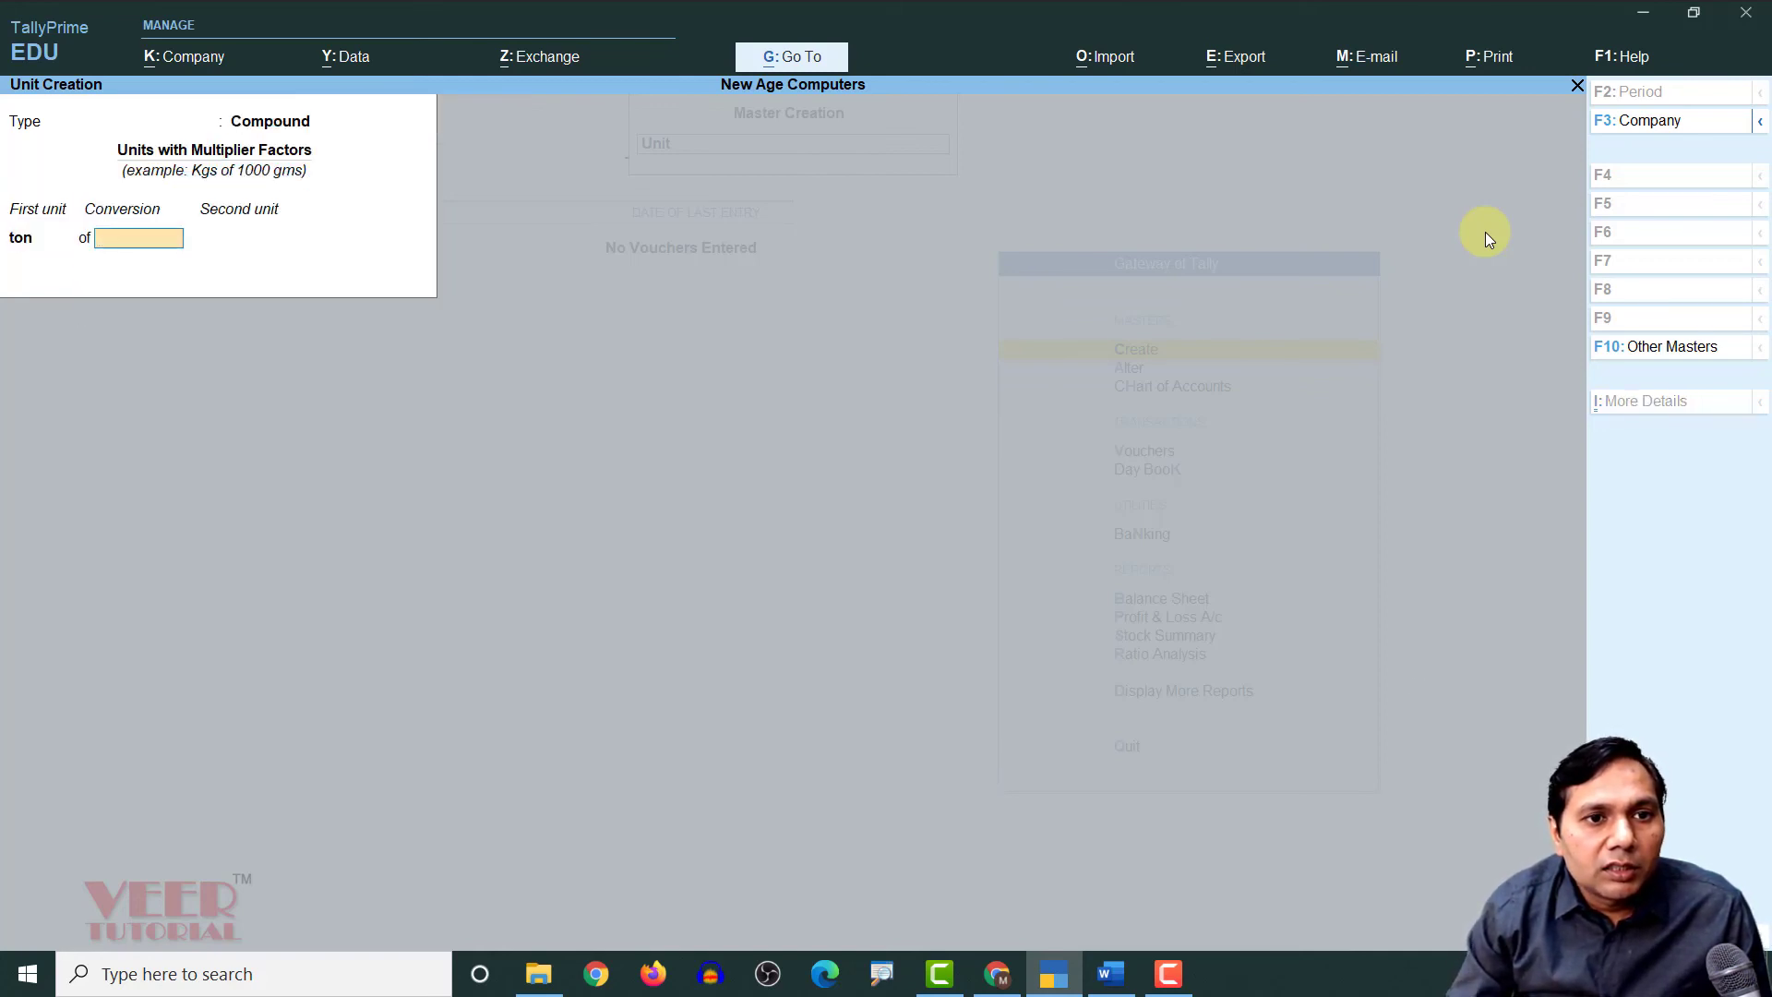
Set the conversion to 100 with kgs of 1000 grm as the second unit, and save the compound unit
type("100")
key("Return")
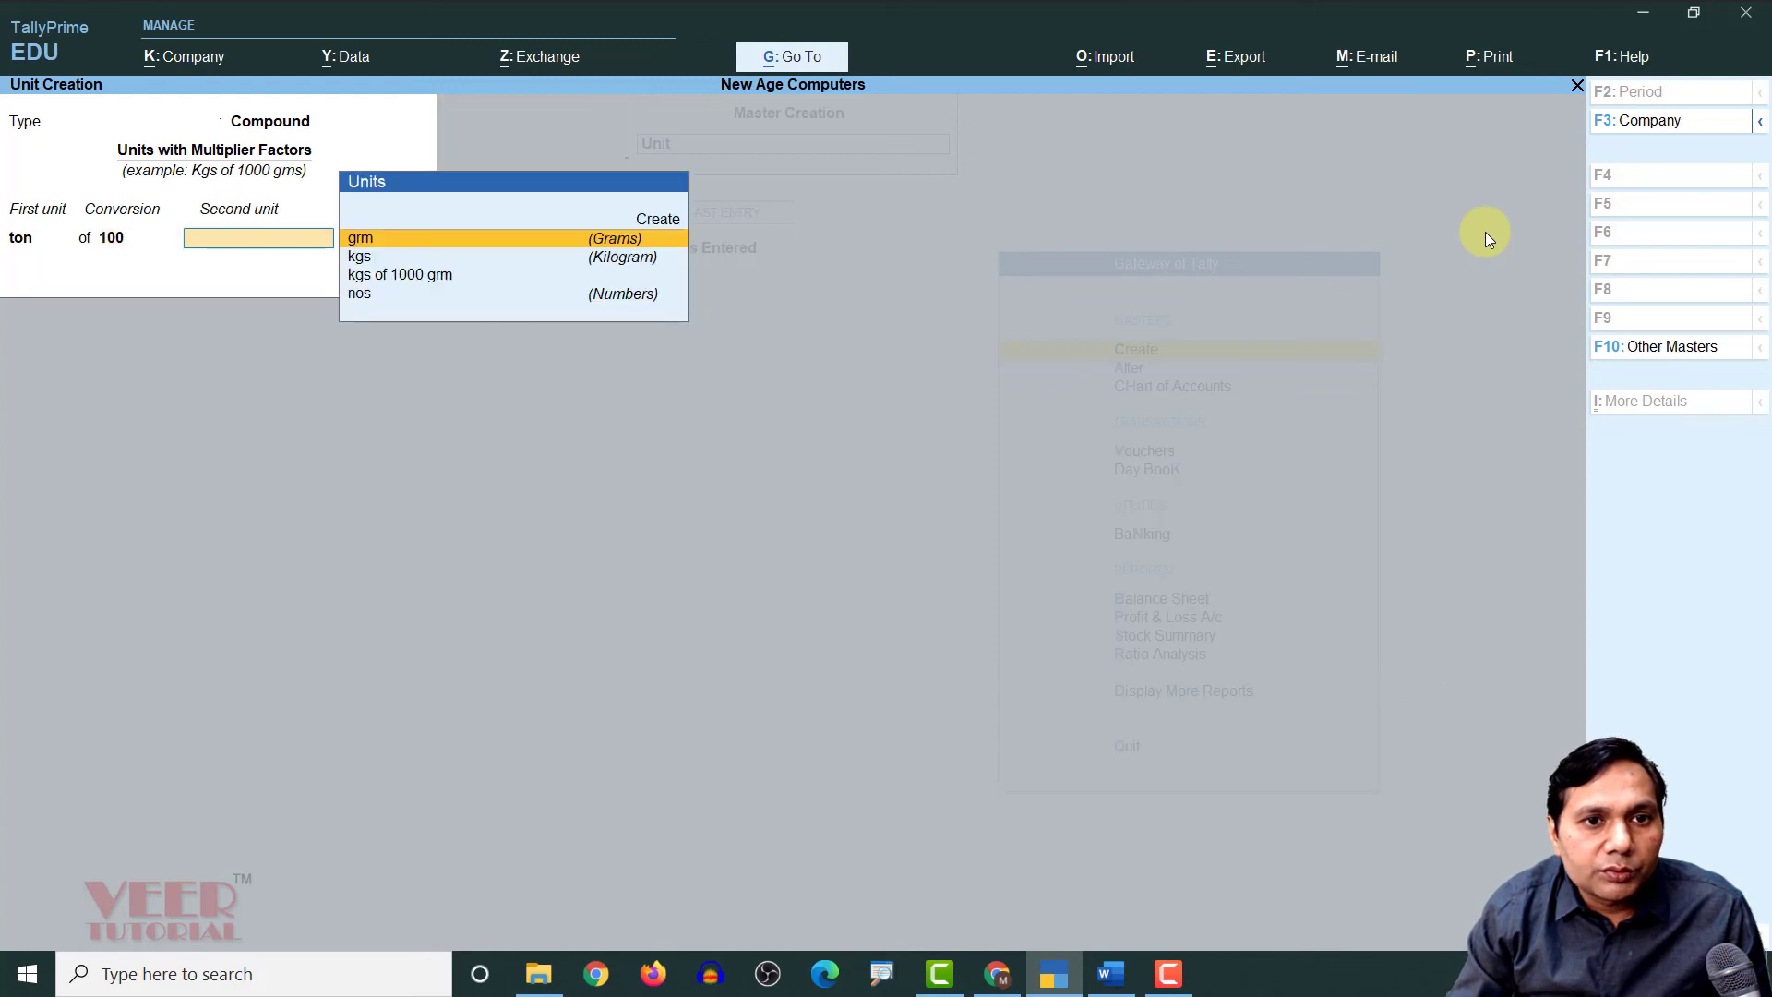
key("Down")
key("Down")
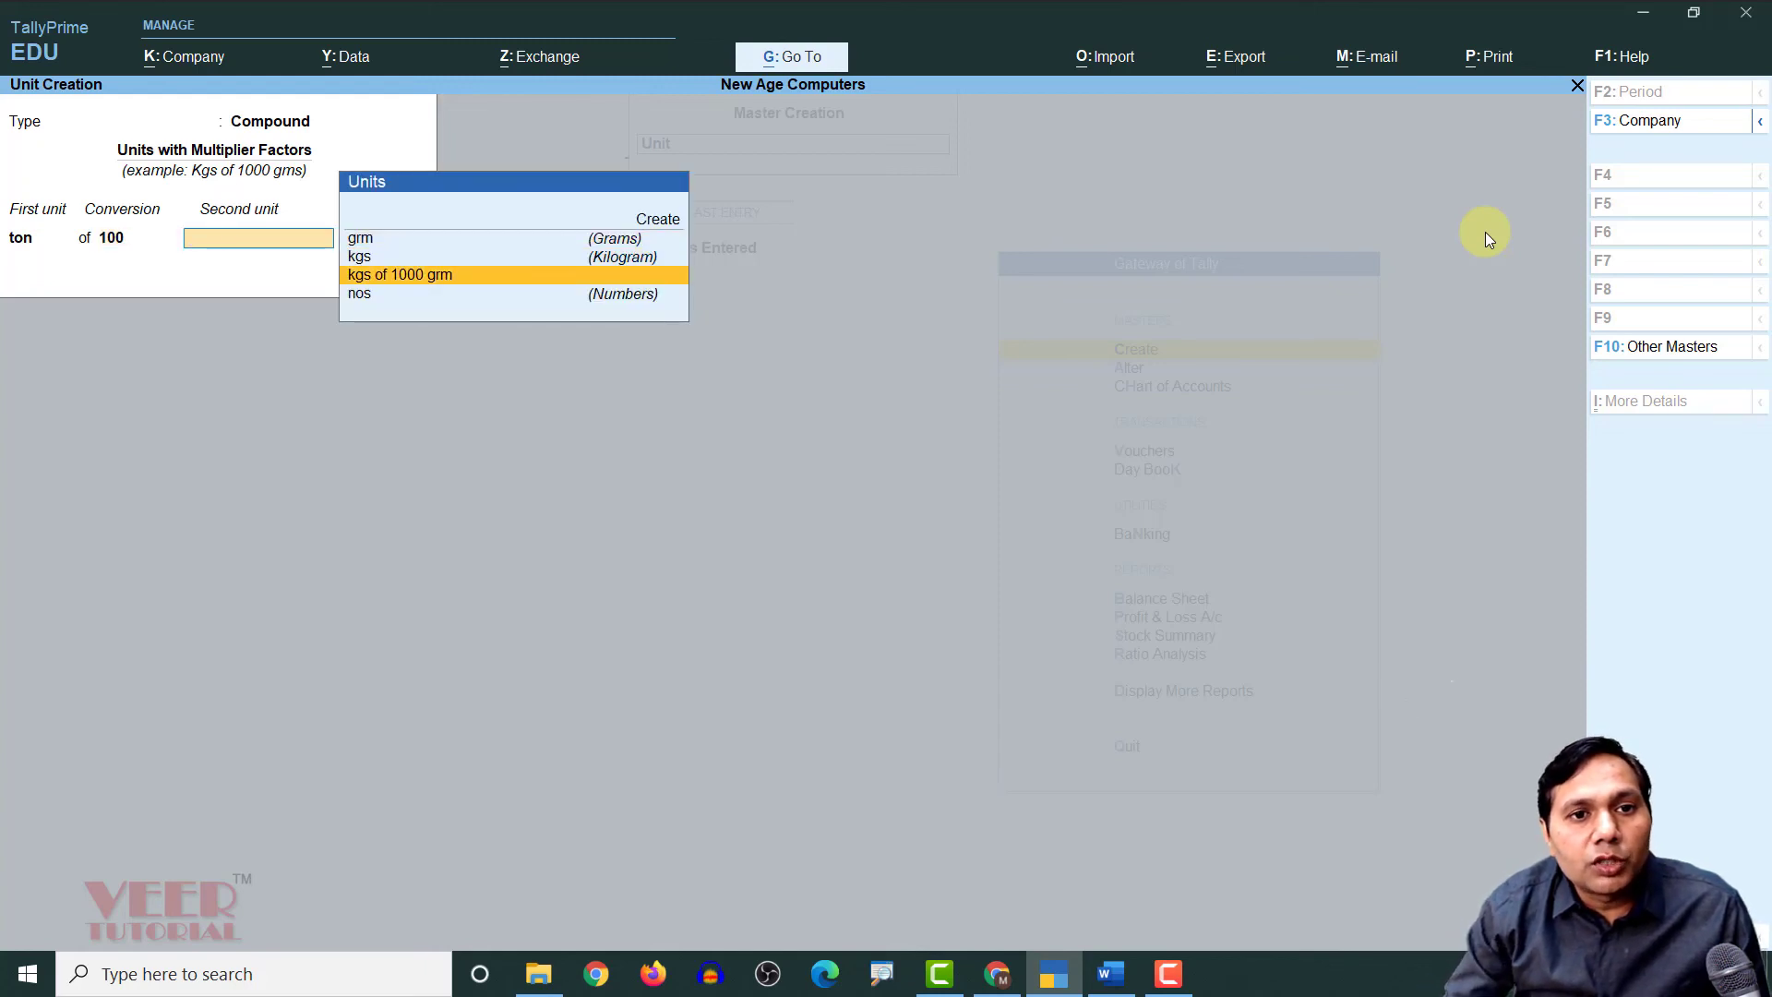
key("Return")
key("Return")
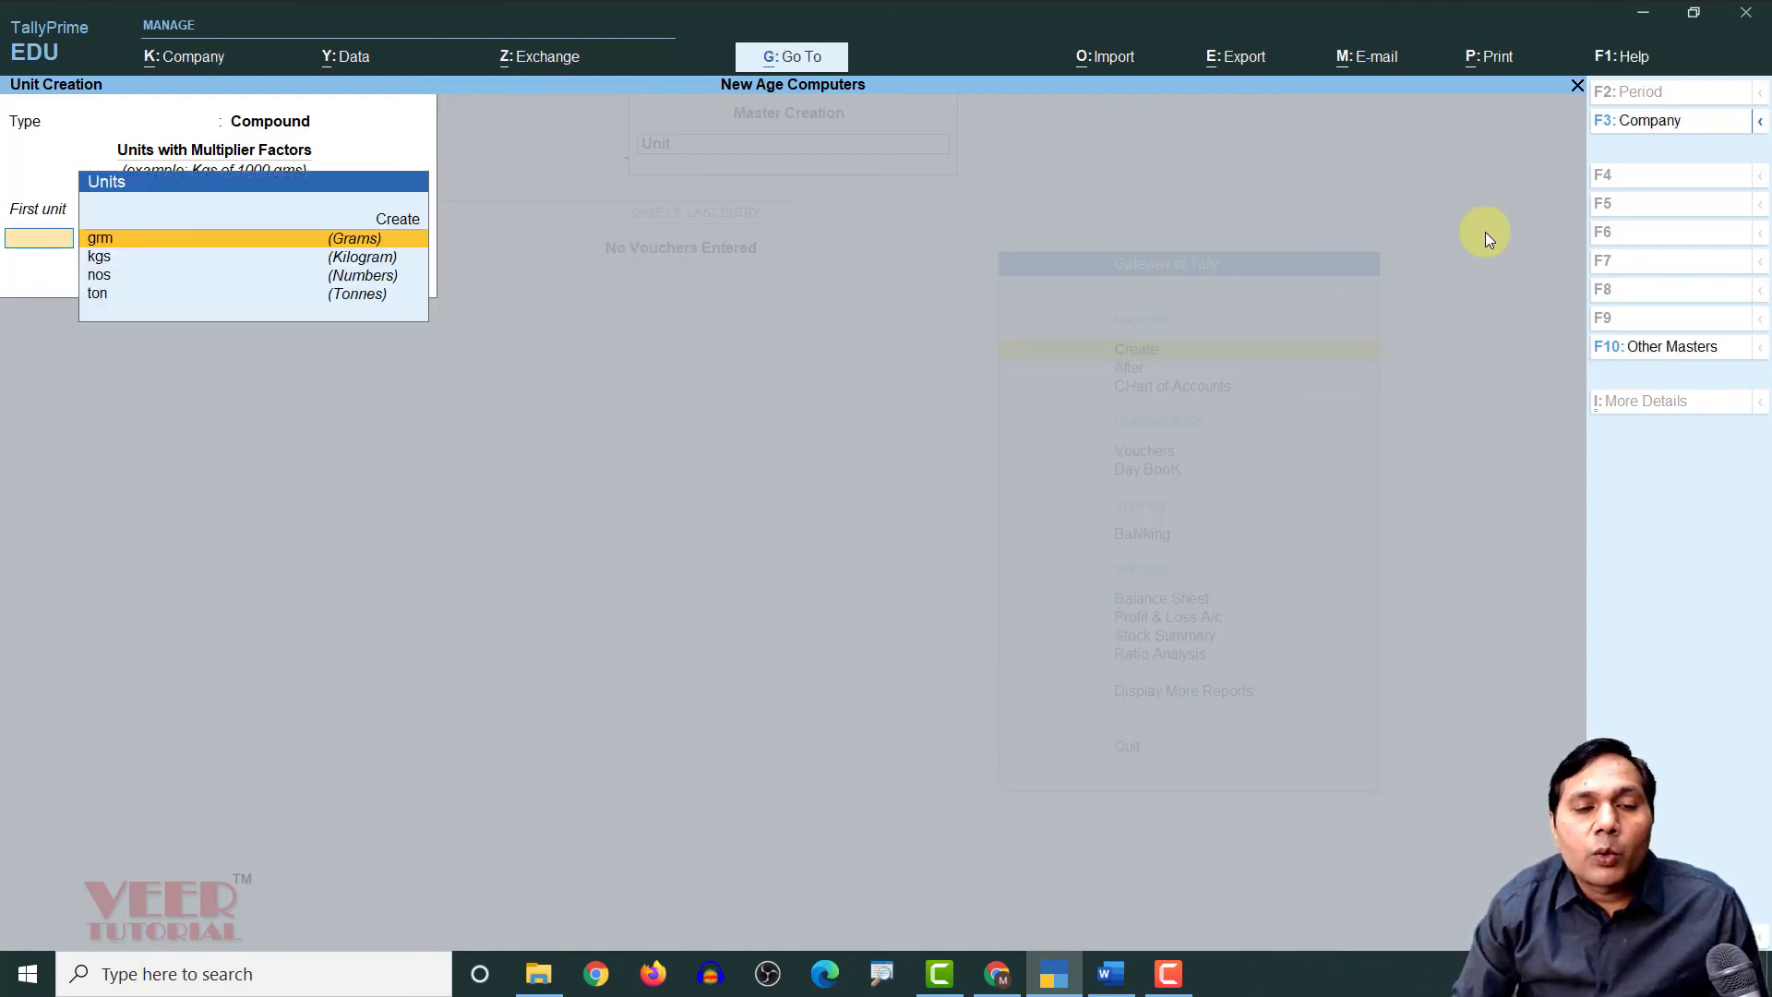
Leave unit creation and switch to the Word document with the unit of measure exercise
key("Escape")
key("Return")
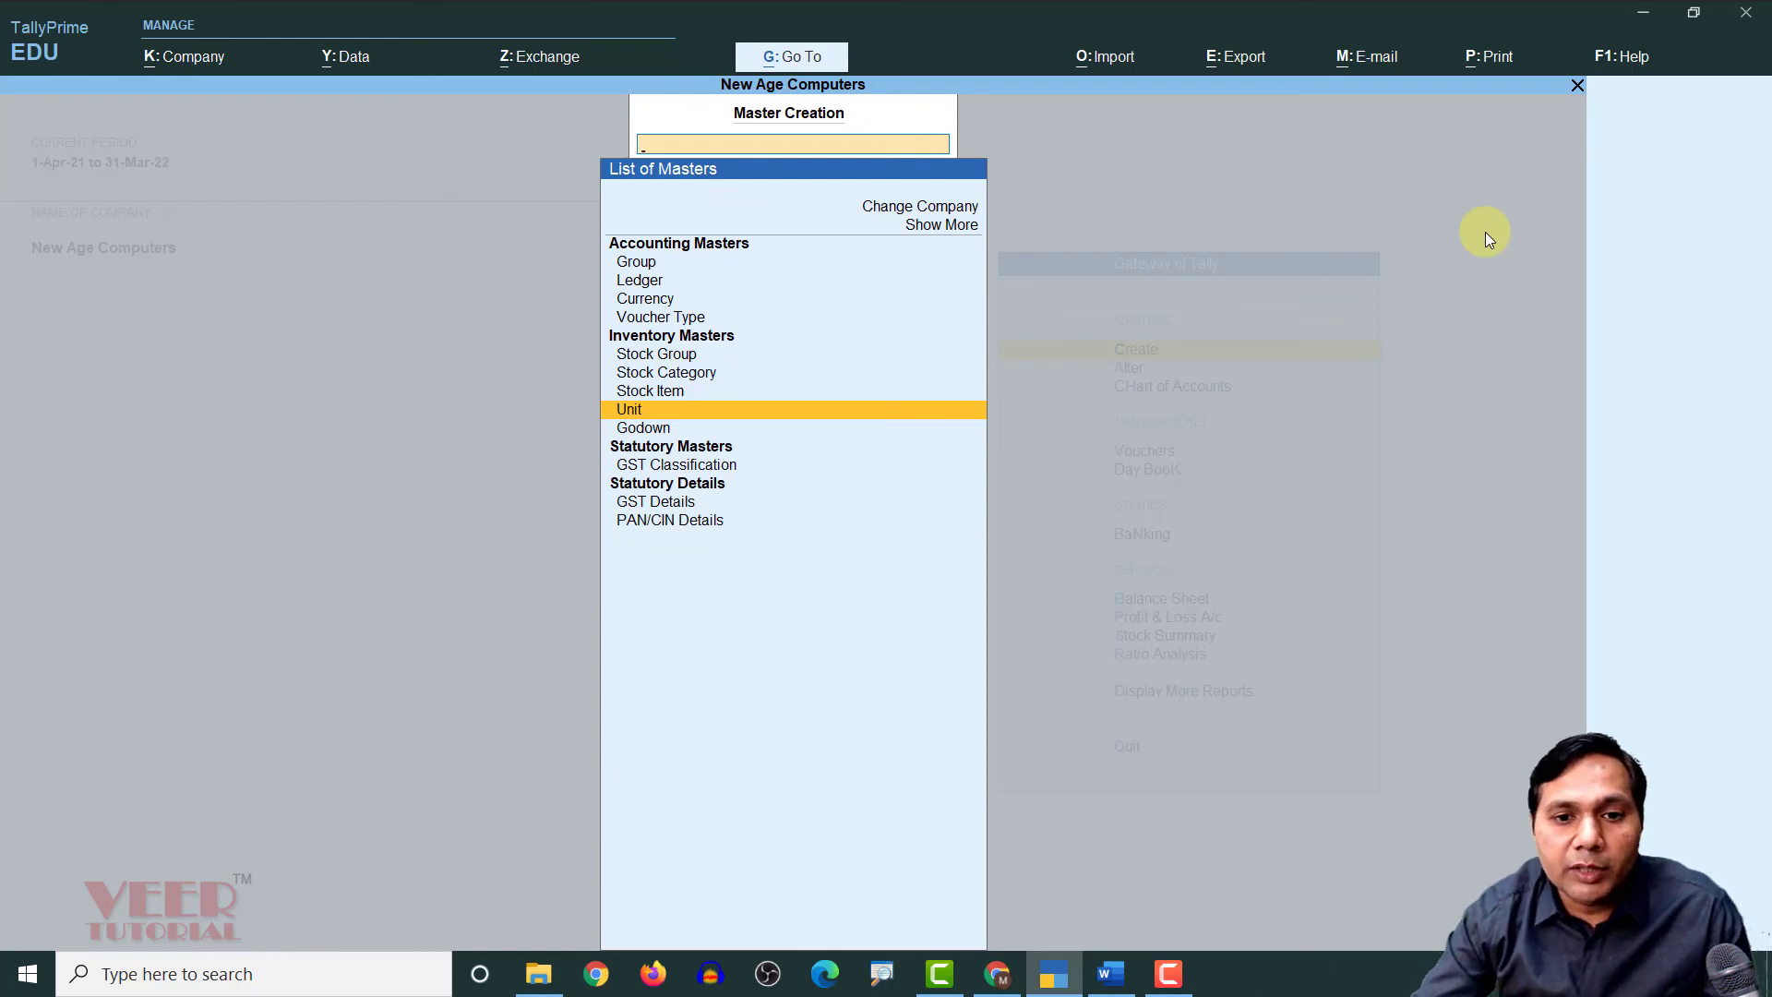
left_click(1110, 971)
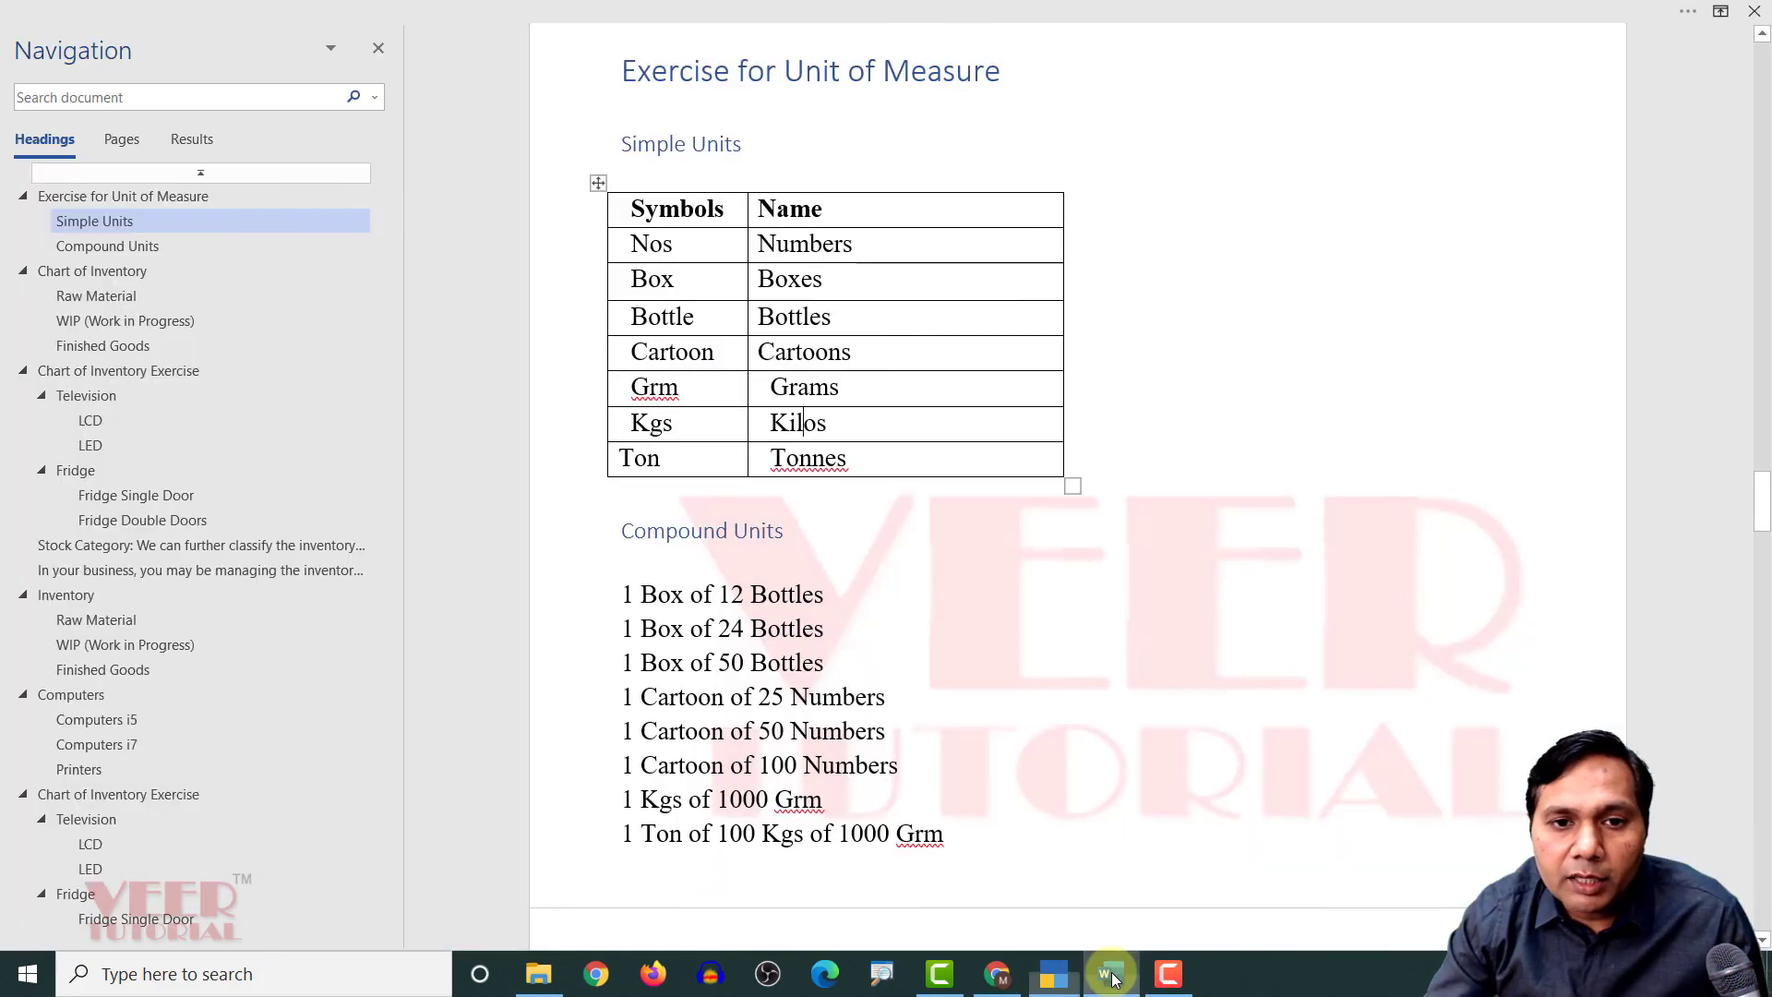